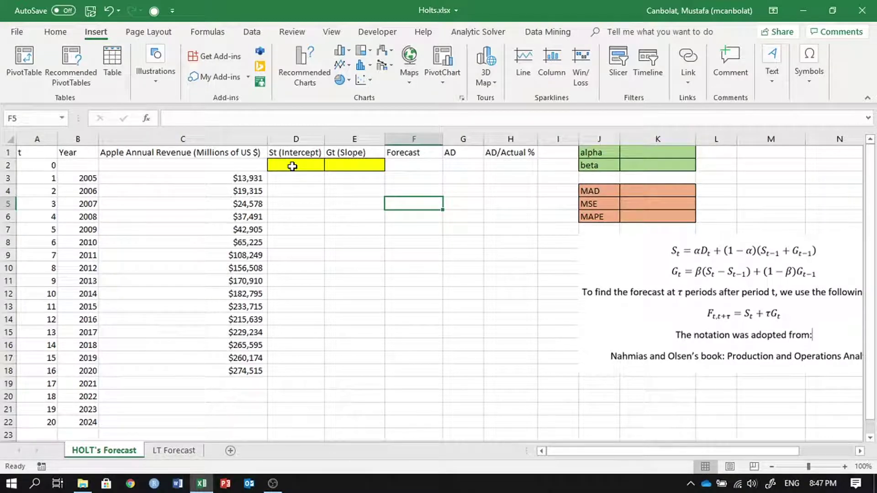
Enter the period 0 starting values: intercept 9000 in D2 and slope 5000 in E2.
left_click(293, 166)
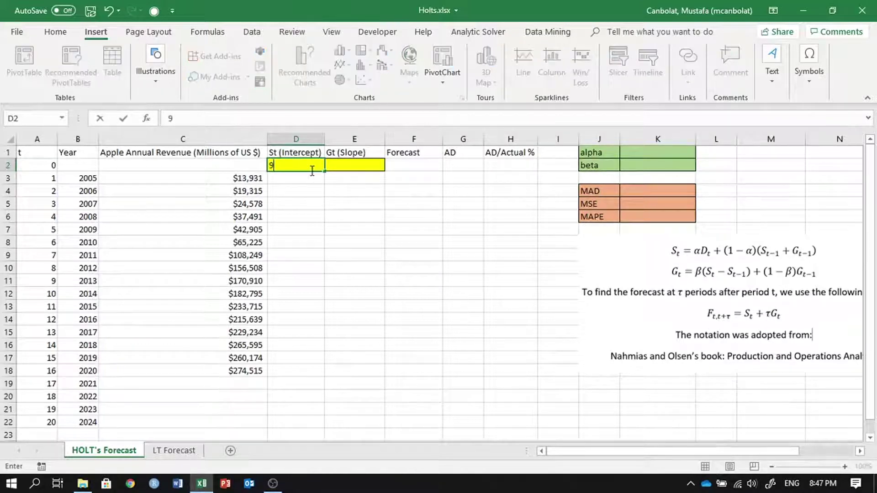
type("9000")
key("Tab")
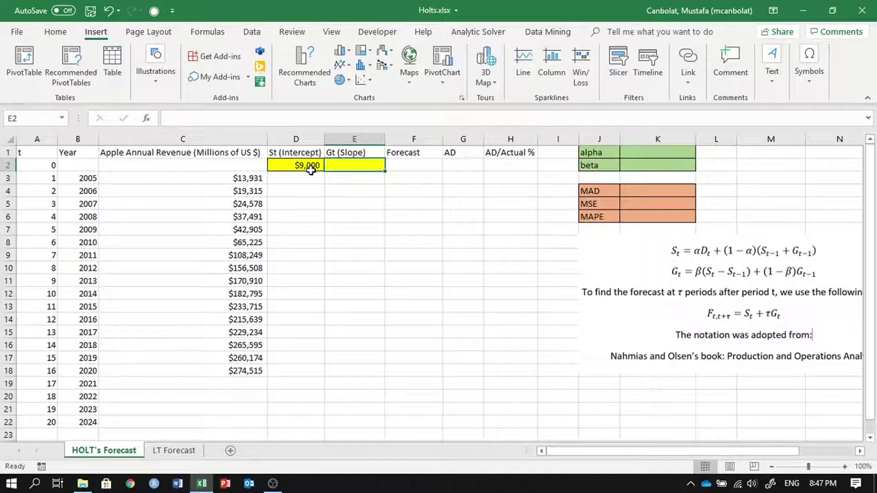
type("5000")
key("Return")
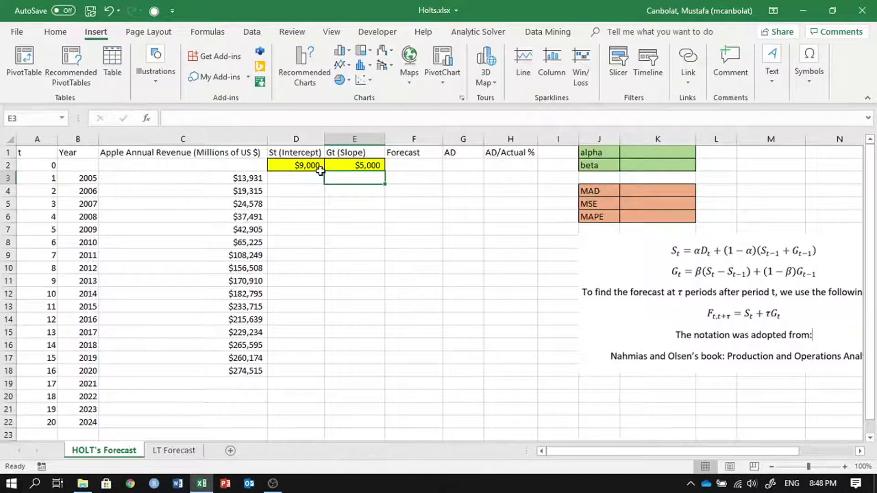
left_click_drag(287, 167, 331, 165)
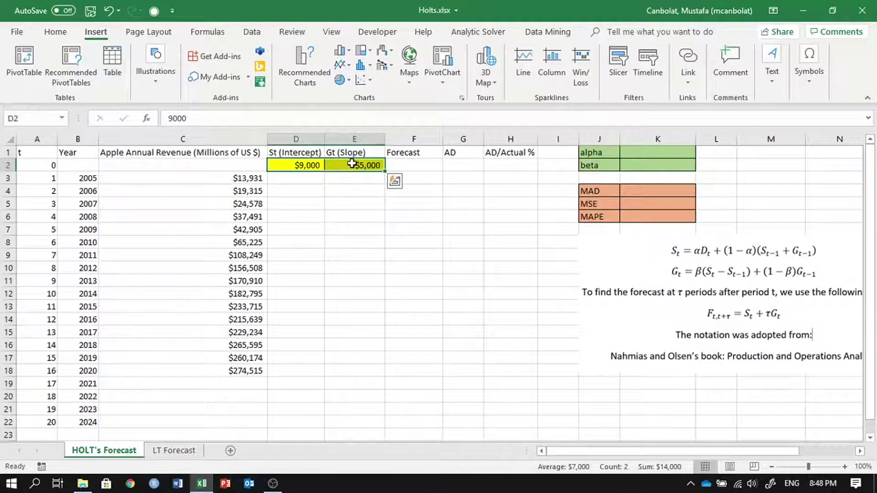
Calculate the 2005 forecast in F3 as the initial intercept plus the initial slope, with the formula =D2+E2.
left_click(431, 179)
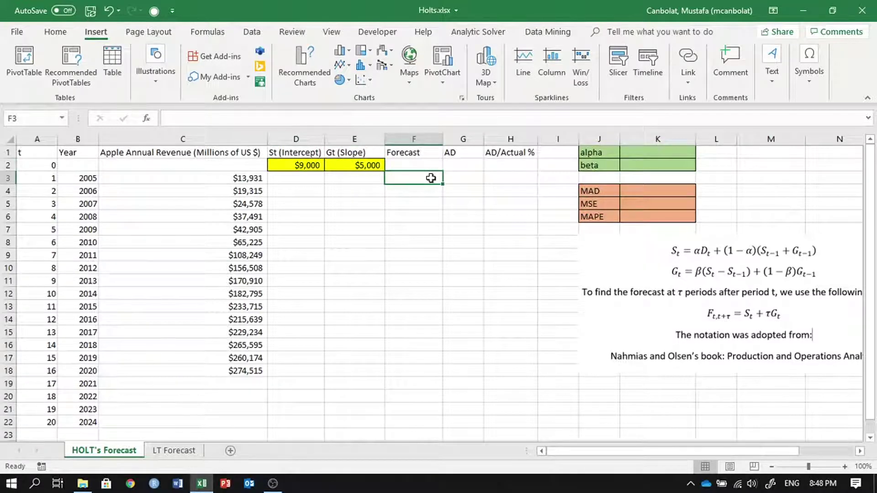
type("=")
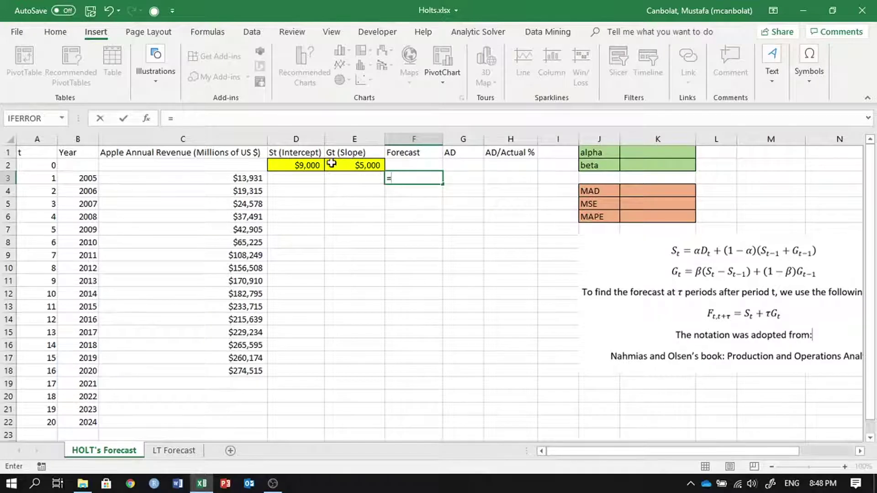
left_click(305, 165)
type("+")
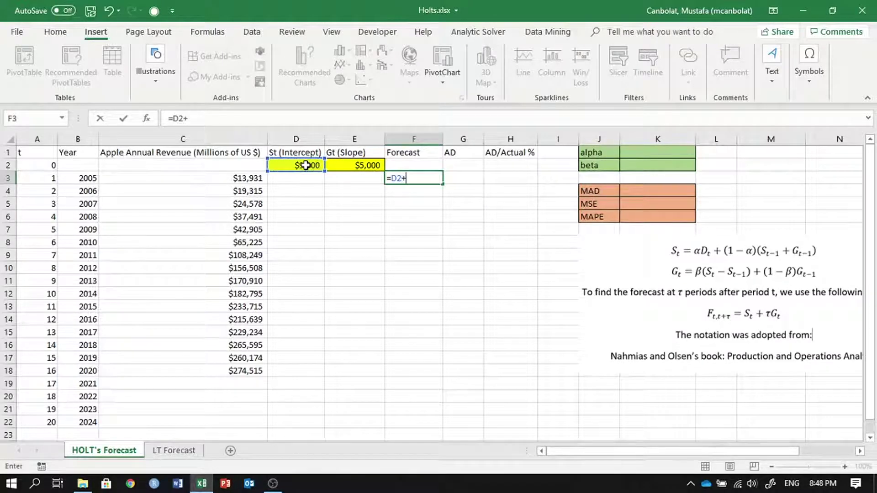
left_click(354, 166)
key("Return")
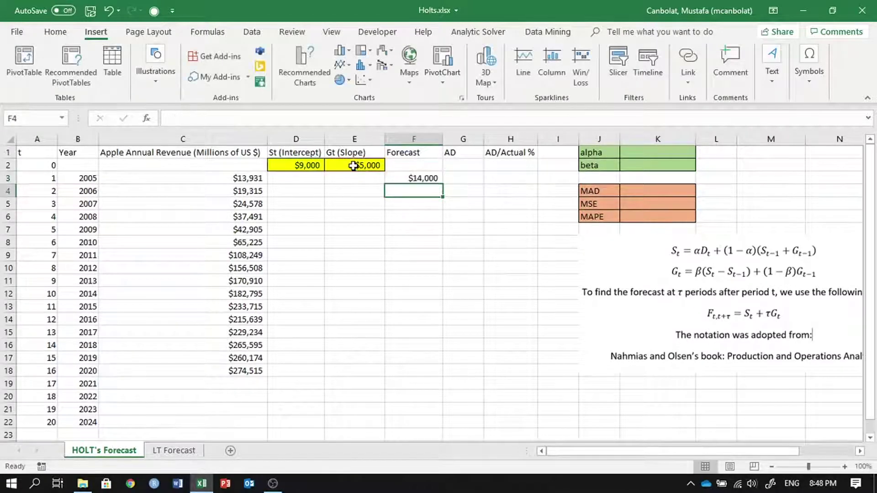
left_click(427, 175)
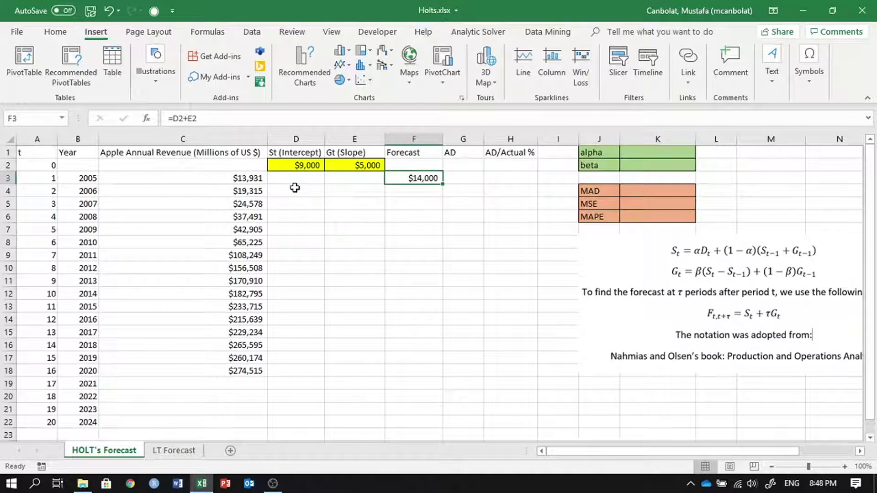
left_click(229, 177)
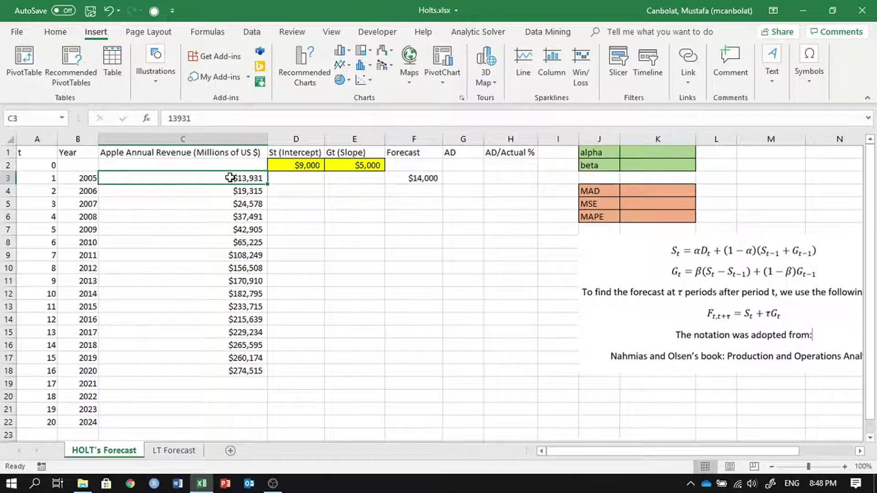
left_click(304, 179)
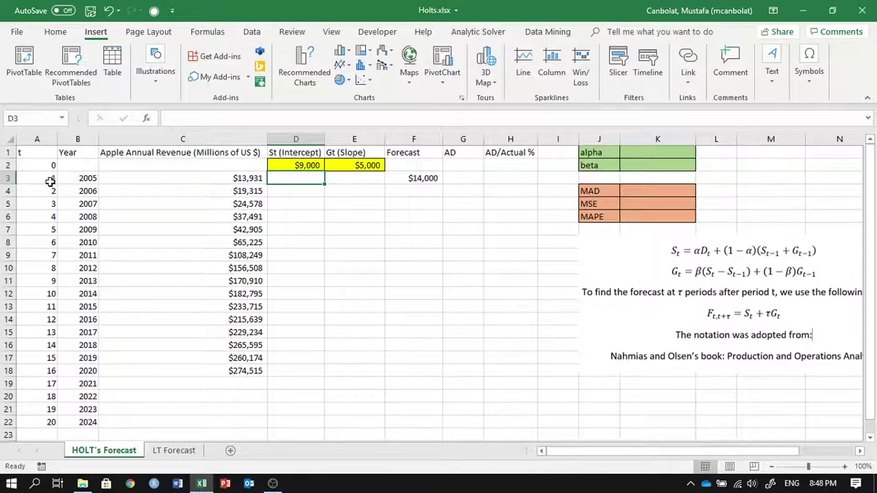
left_click(241, 180)
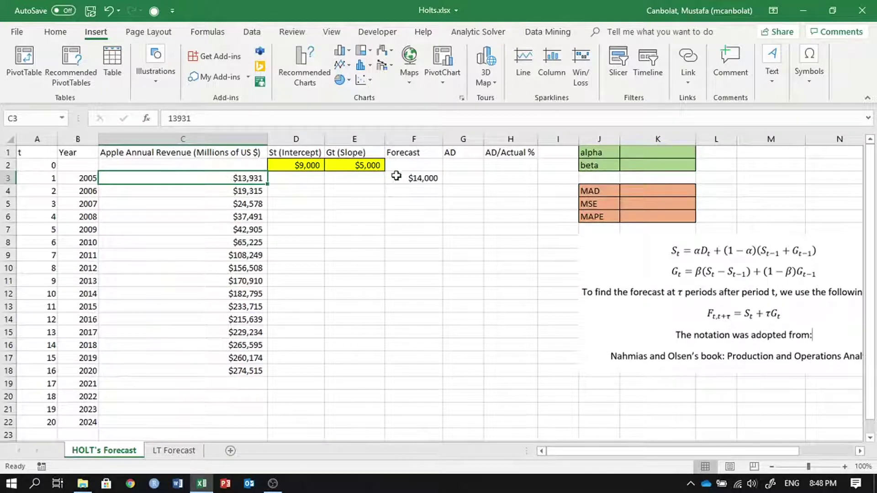
left_click(294, 178)
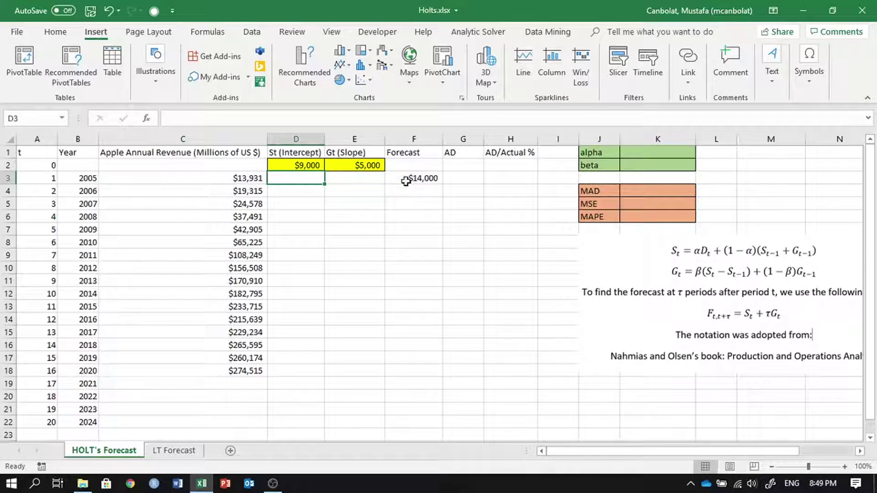
Set the alpha smoothing constant in K1 to 0.5.
left_click(637, 156)
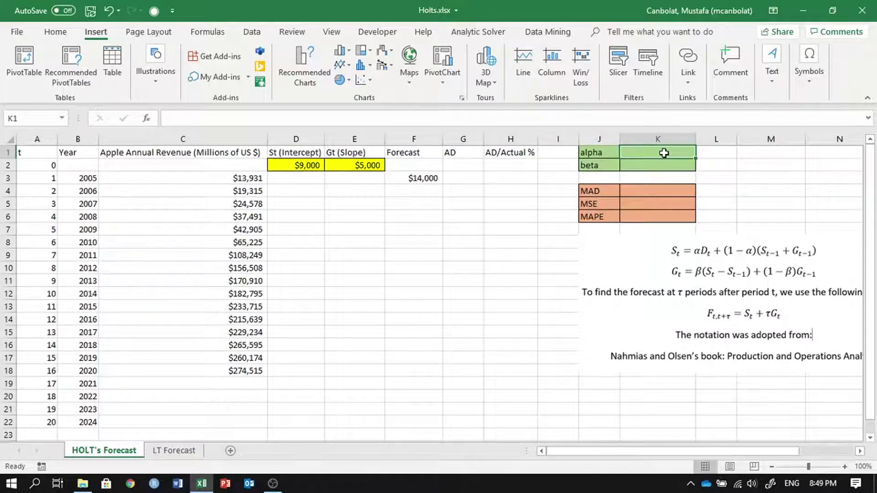
type("0.5")
key("Return")
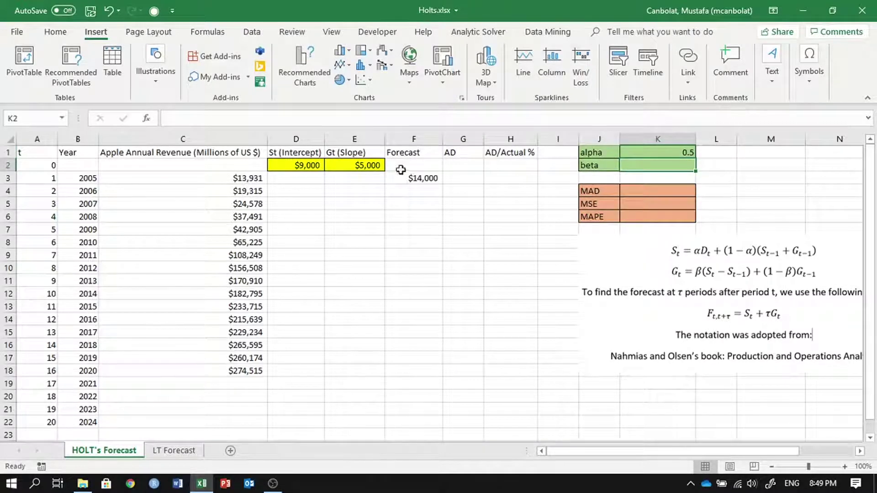
Calculate the 2005 intercept in D3 with the formula =K$1*C3+(1-K$1)*(D2+E2), keeping the alpha reference's row fixed.
left_click(292, 176)
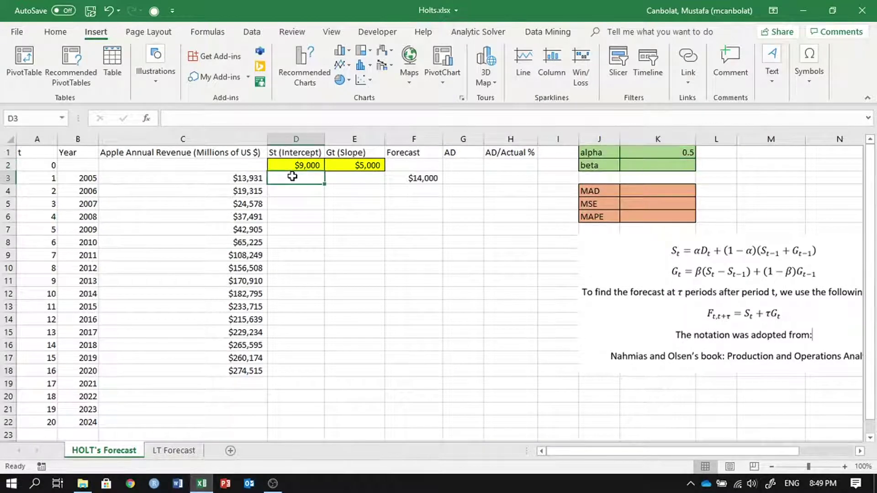
type("=")
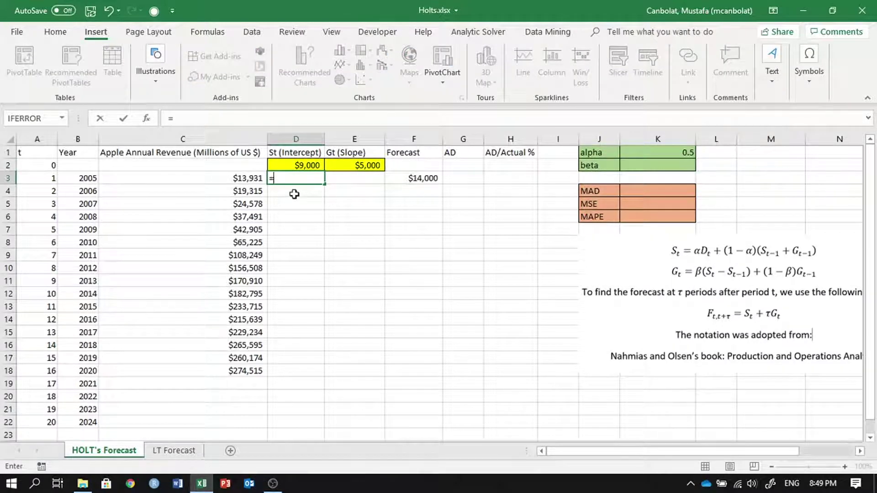
left_click(682, 153)
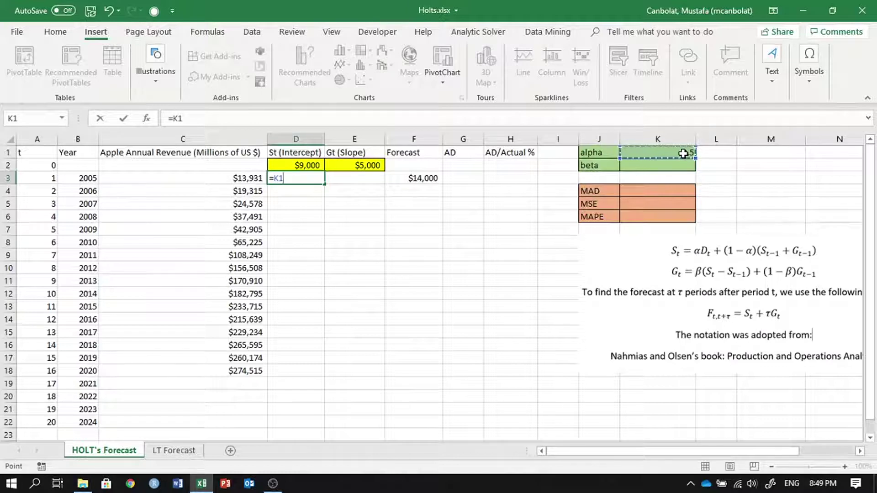
key("F4")
key("F4")
type("*")
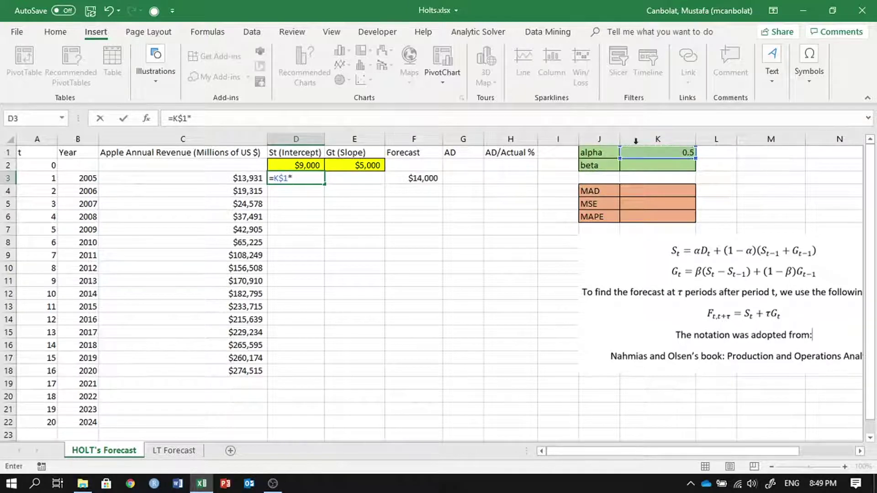
left_click(224, 177)
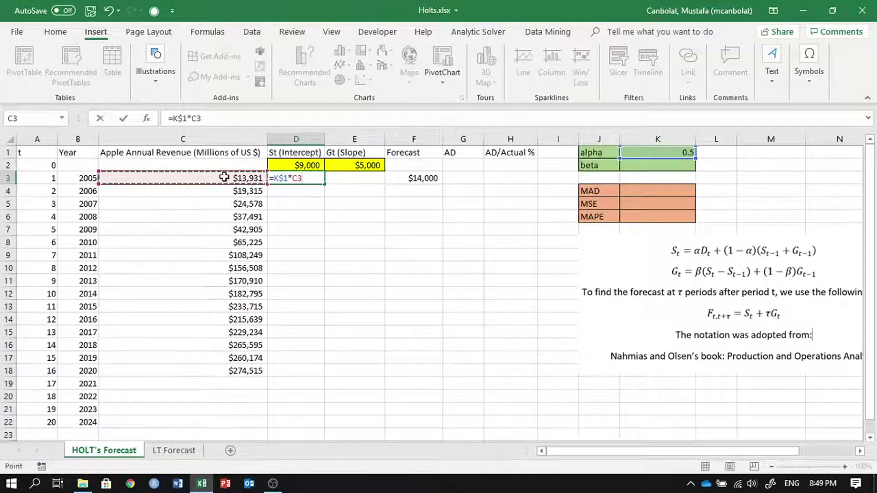
type("+")
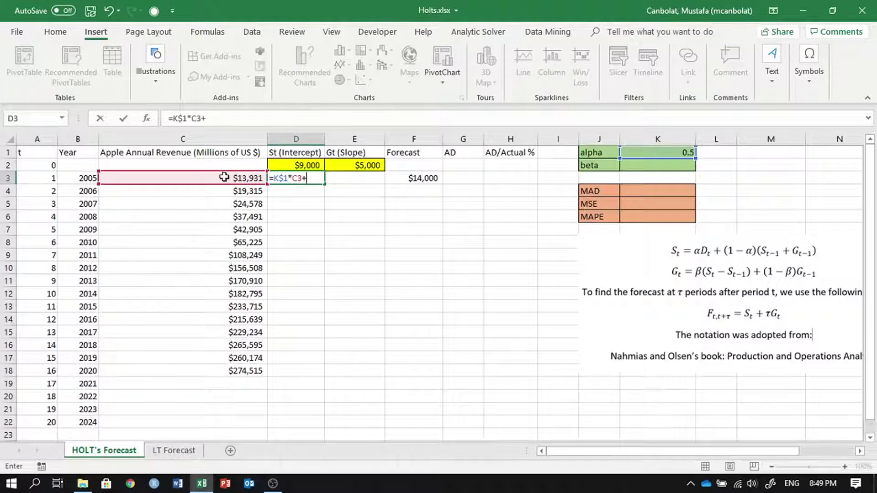
type("(")
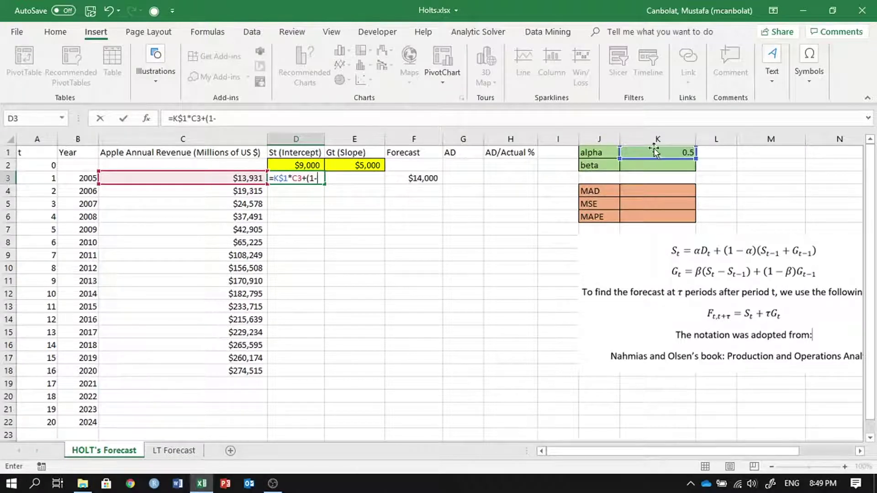
type("1-")
left_click(653, 150)
key("F4")
key("F4")
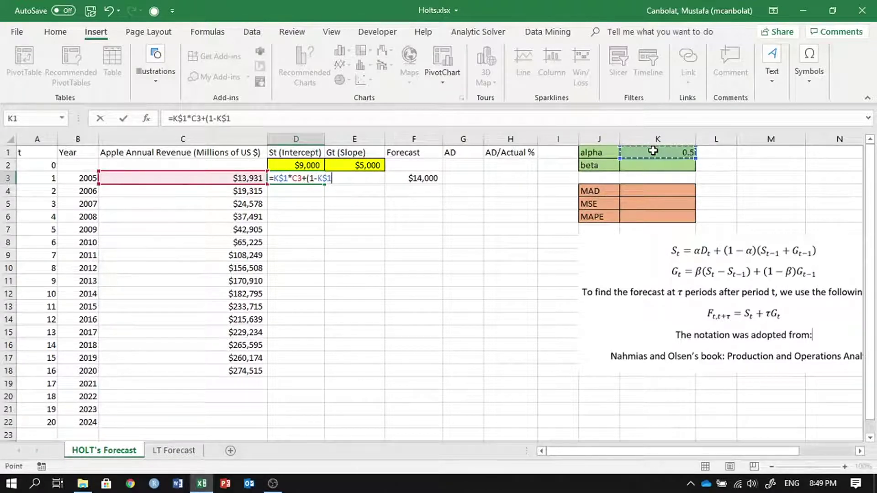
type(")*(")
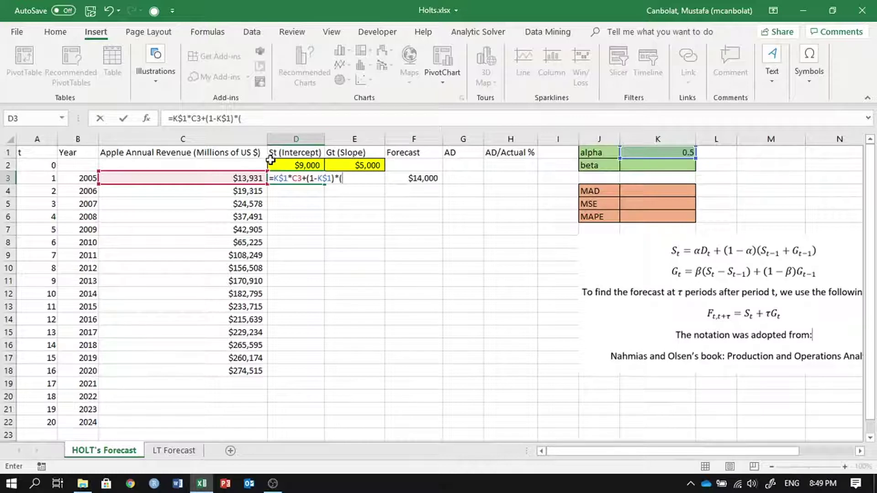
left_click(308, 165)
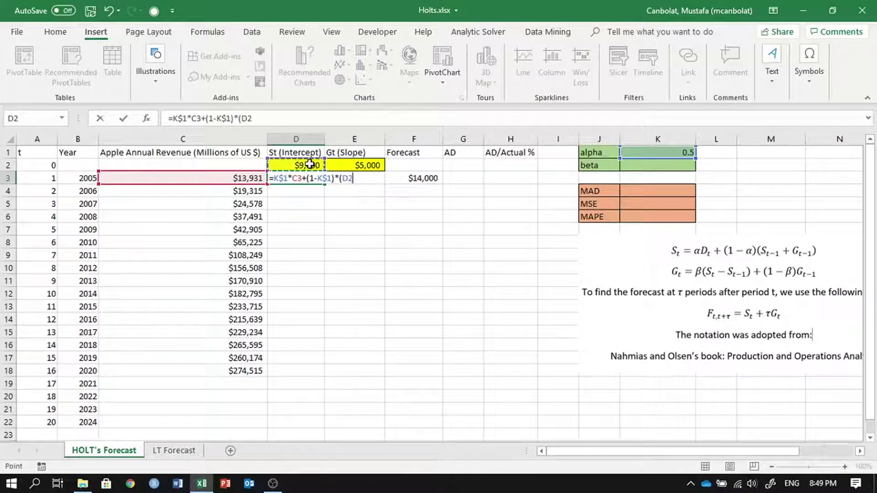
type("+")
left_click(359, 164)
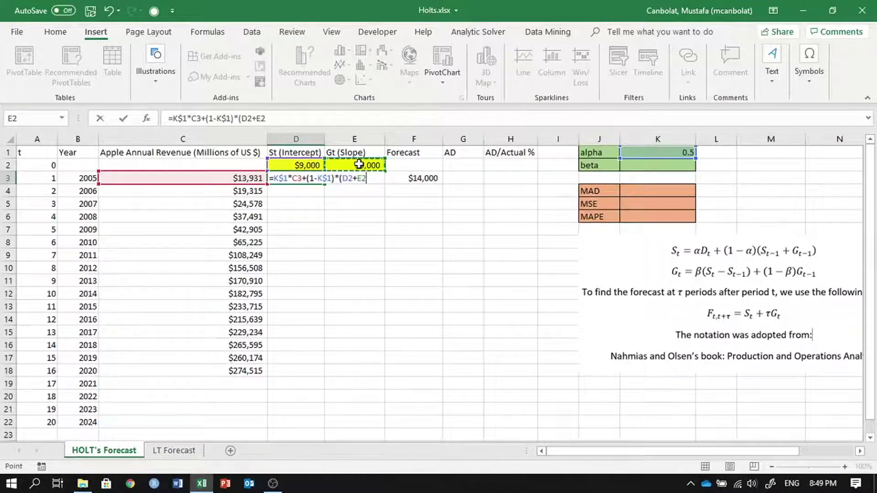
type(")")
key("Return")
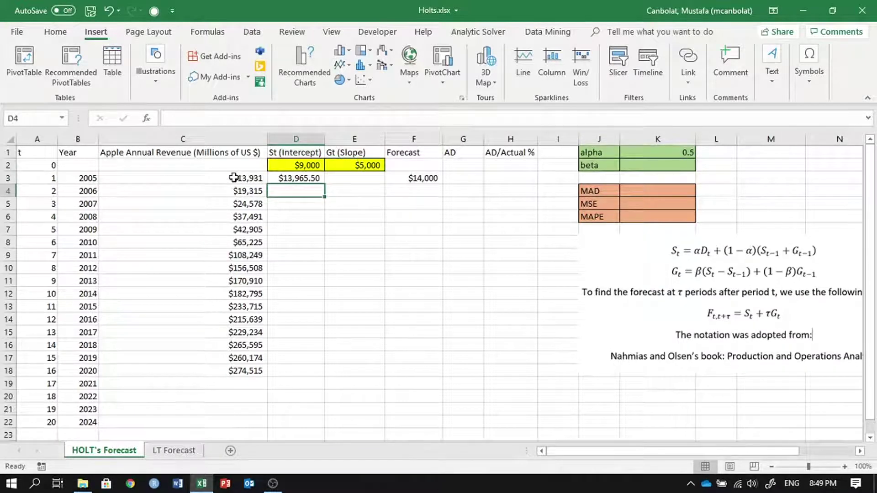
left_click(296, 179)
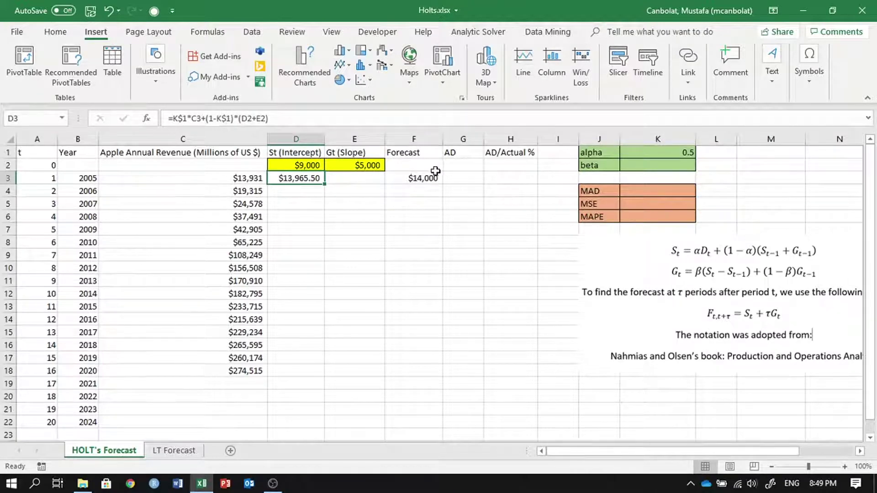
left_click(360, 178)
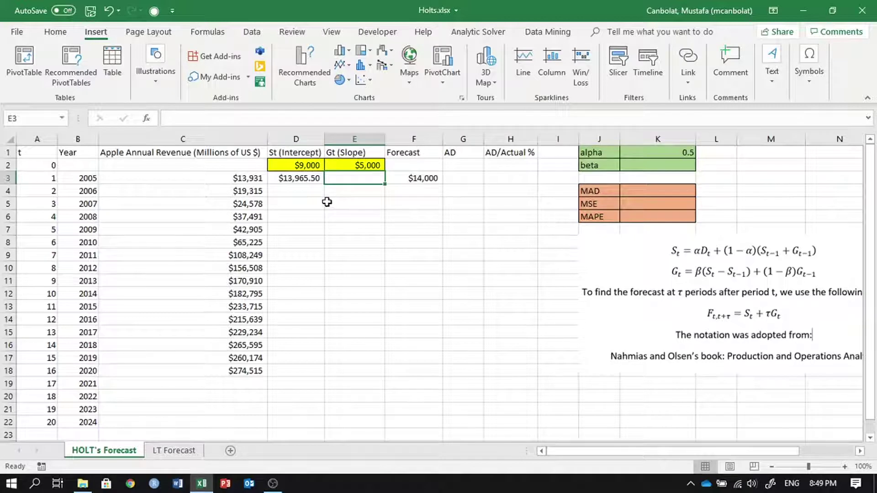
left_click(308, 166)
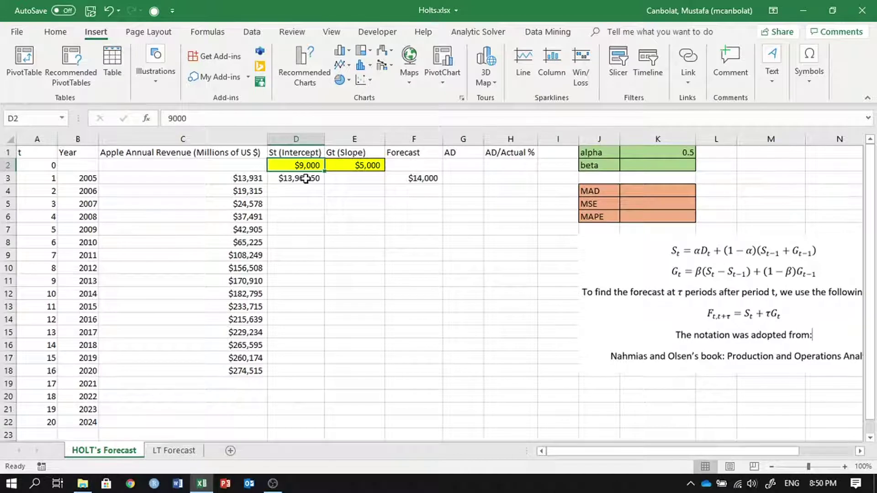
left_click(305, 178)
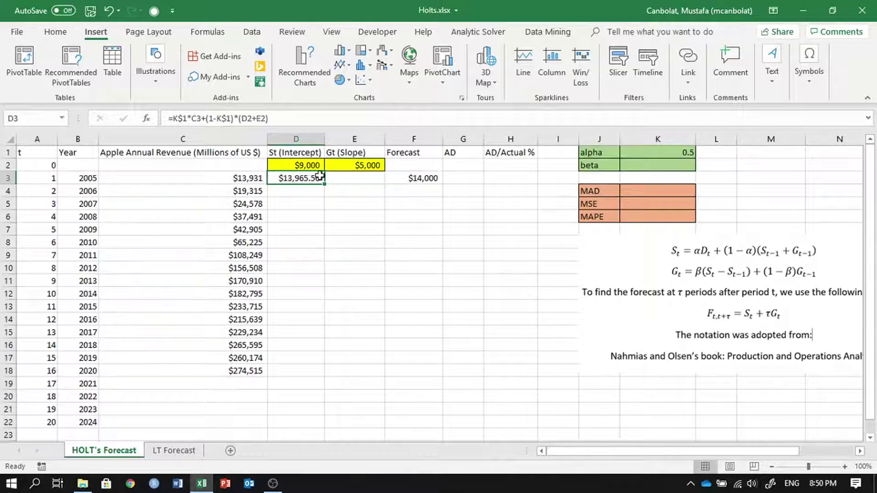
left_click(364, 165)
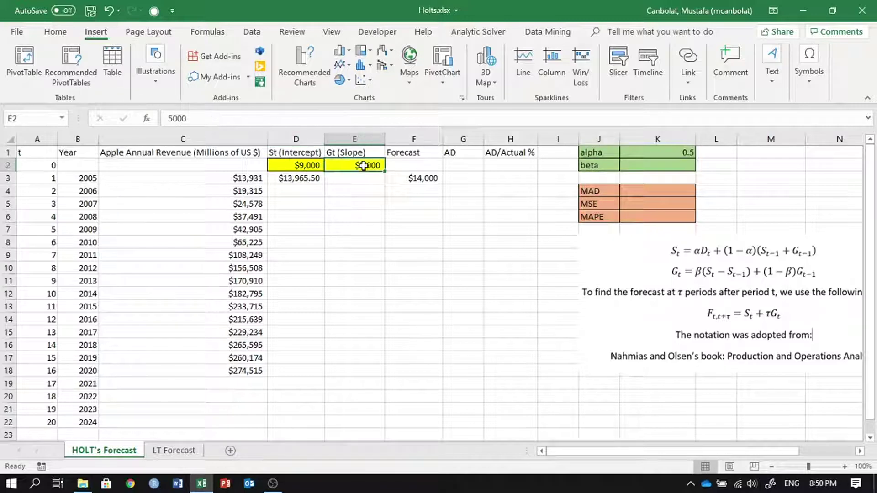
left_click(364, 178)
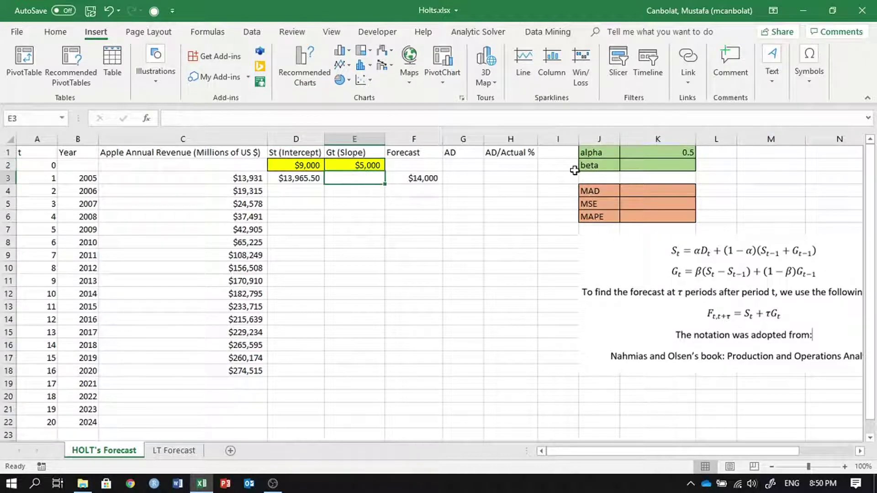
Set the beta smoothing constant in K2 to 0.5.
left_click(673, 166)
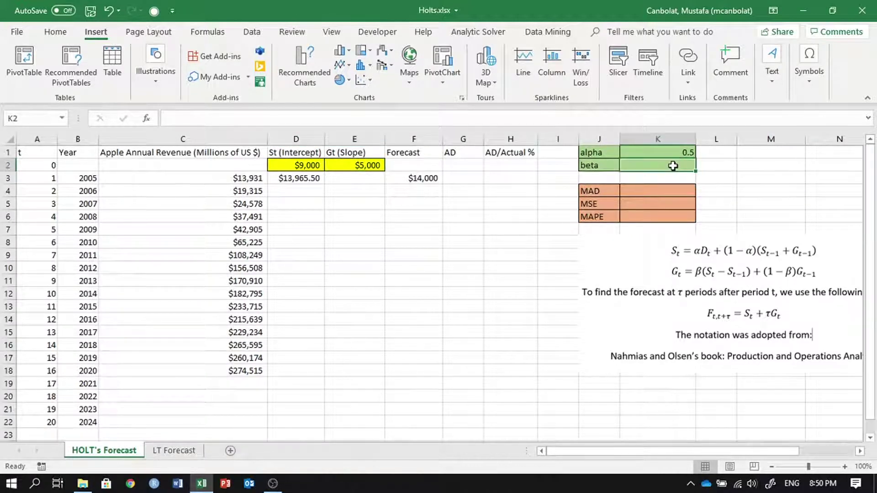
type("0.5")
key("Return")
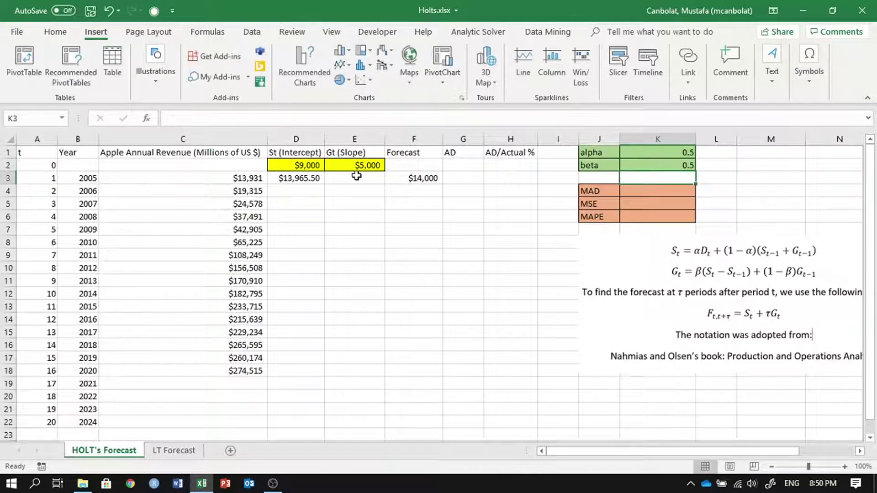
Calculate the 2005 slope in E3 with the formula =K$2*(D3-D2)+(1-K$2)*E2, keeping the beta reference's row fixed.
left_click(356, 177)
type("=")
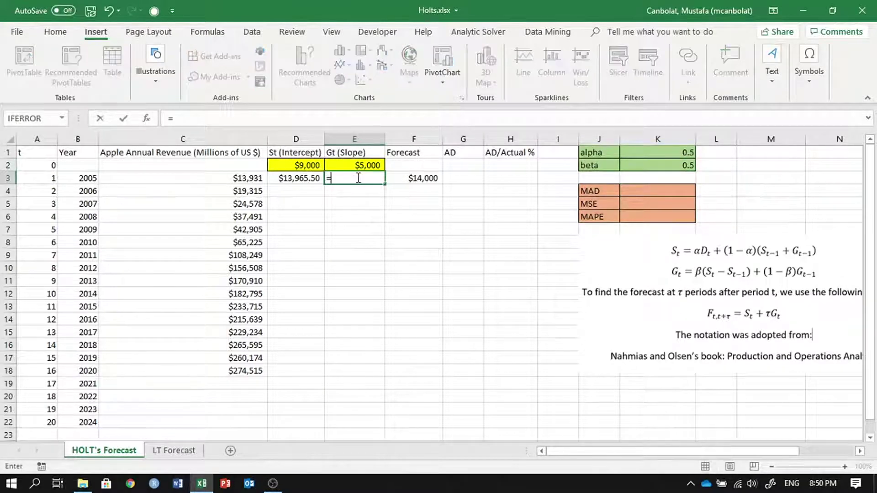
left_click(674, 166)
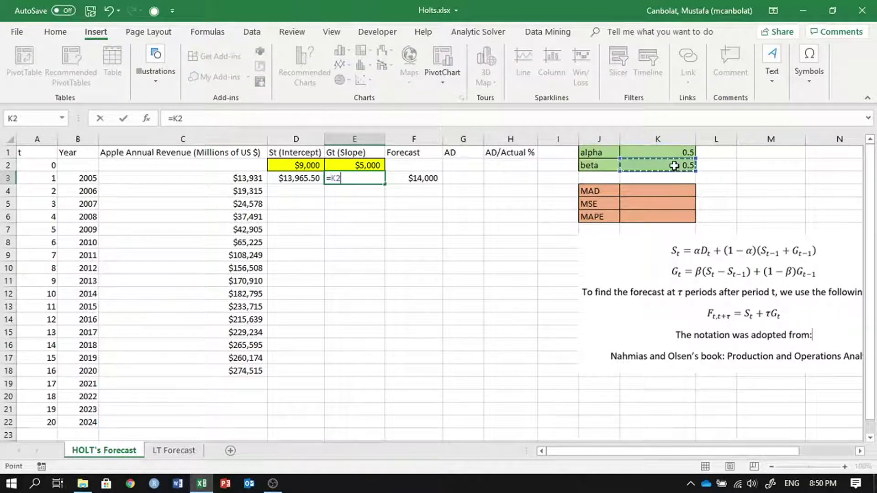
key("F4")
key("F4")
type("*")
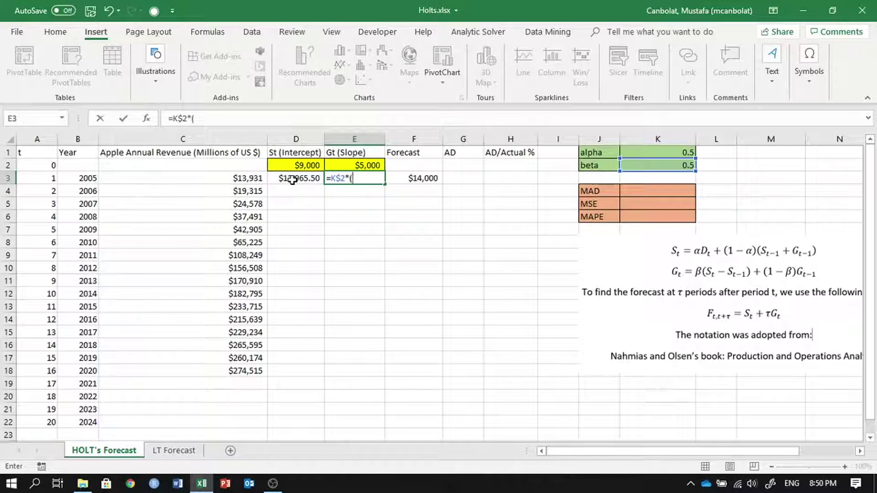
type("(")
left_click(292, 180)
type("-")
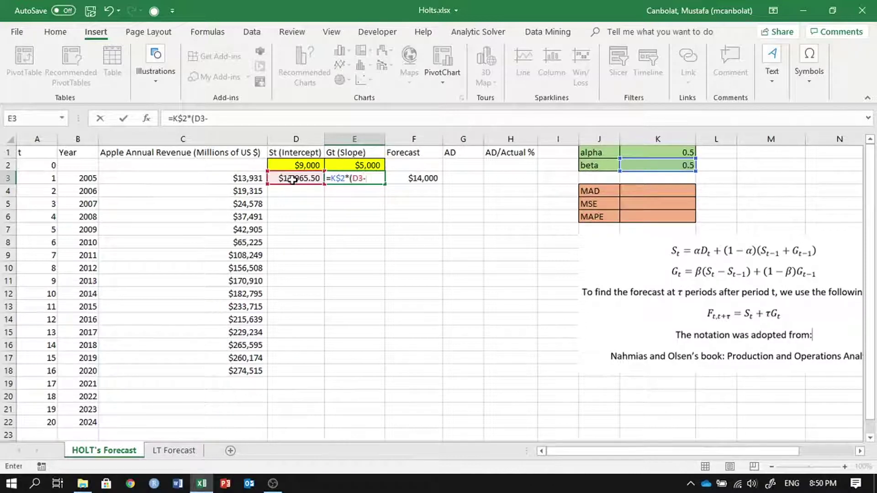
left_click(296, 165)
type(")")
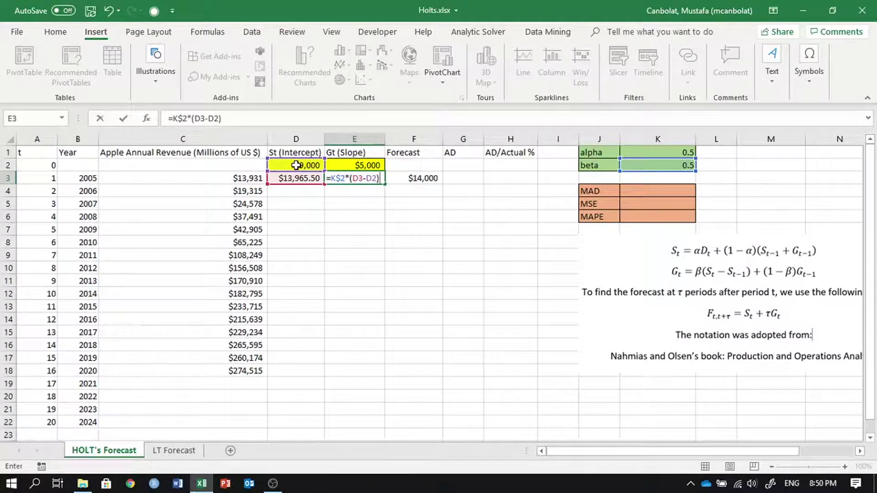
type("+(1-")
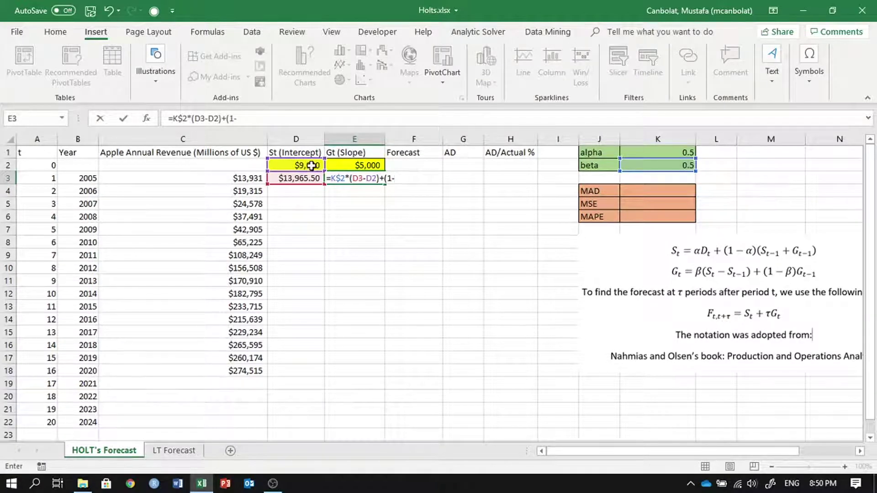
left_click(638, 166)
key("F4")
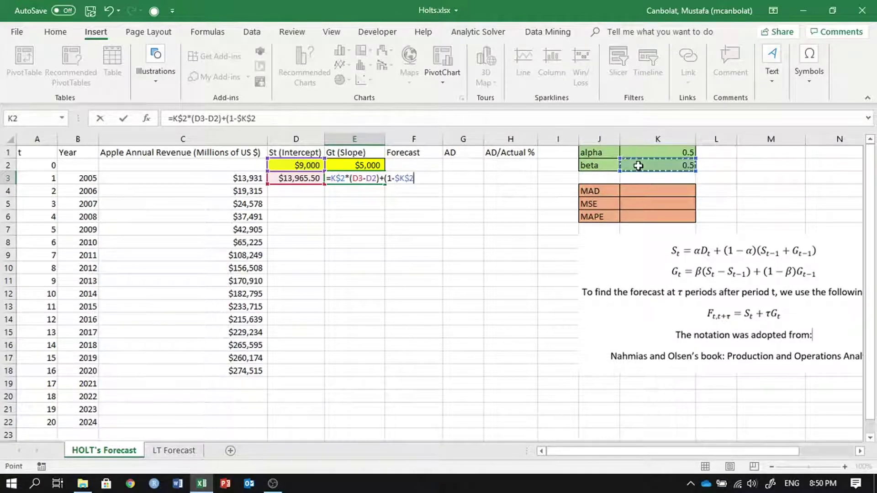
key("F4")
type(")*E2")
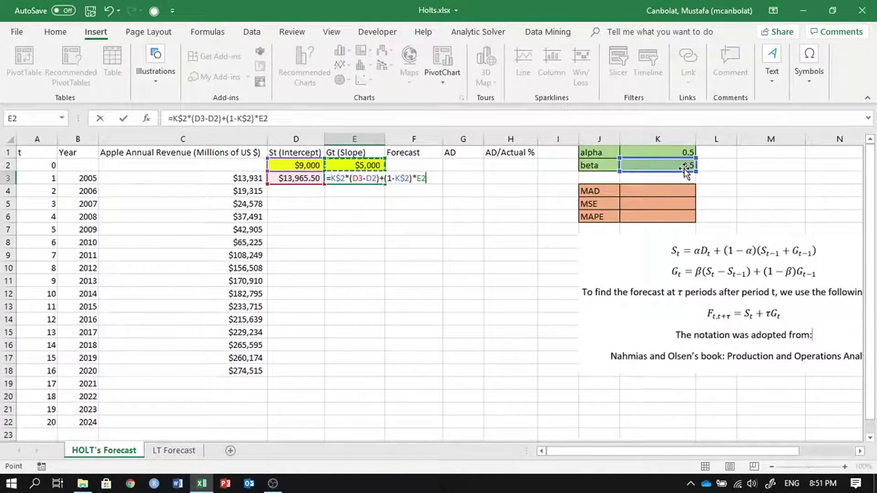
key("Return")
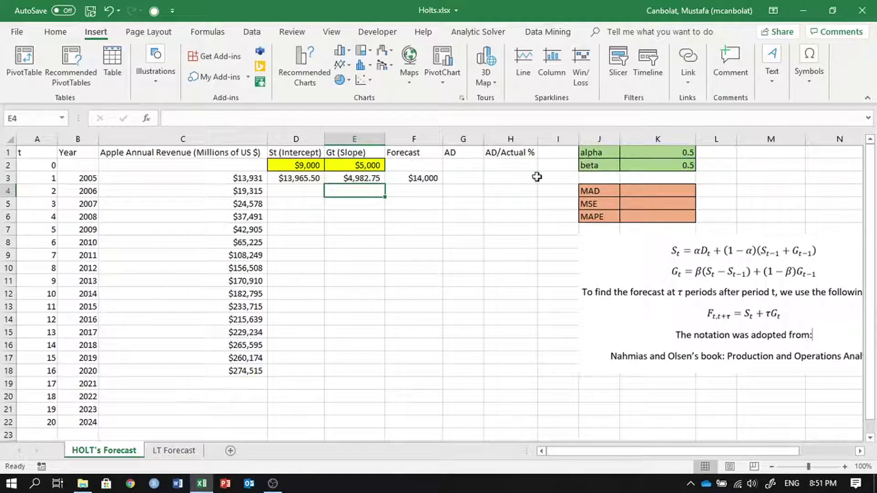
Calculate the 2006 forecast in F4 as the 2005 intercept plus the 2005 slope, with the formula =D3+E3.
left_click_drag(289, 178, 363, 180)
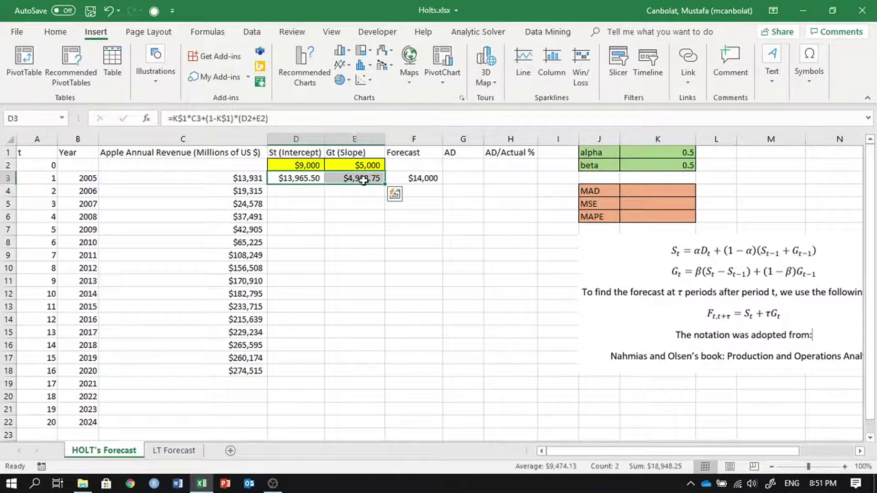
left_click(425, 192)
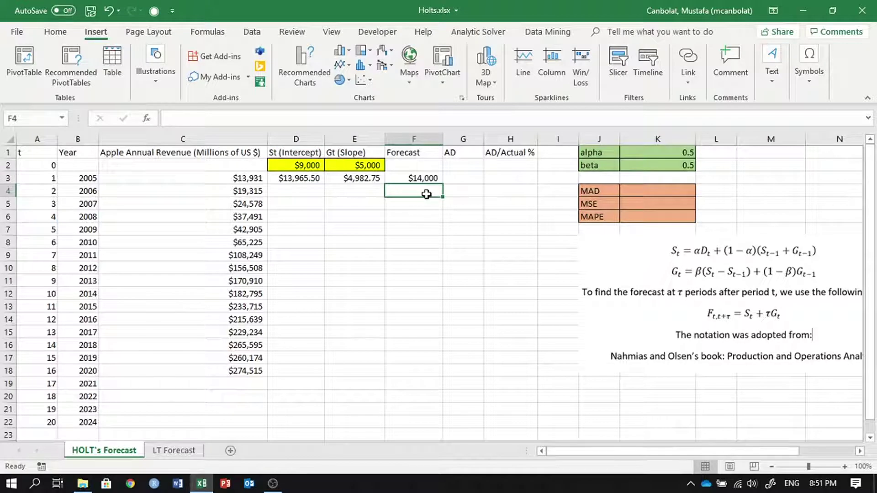
type("=")
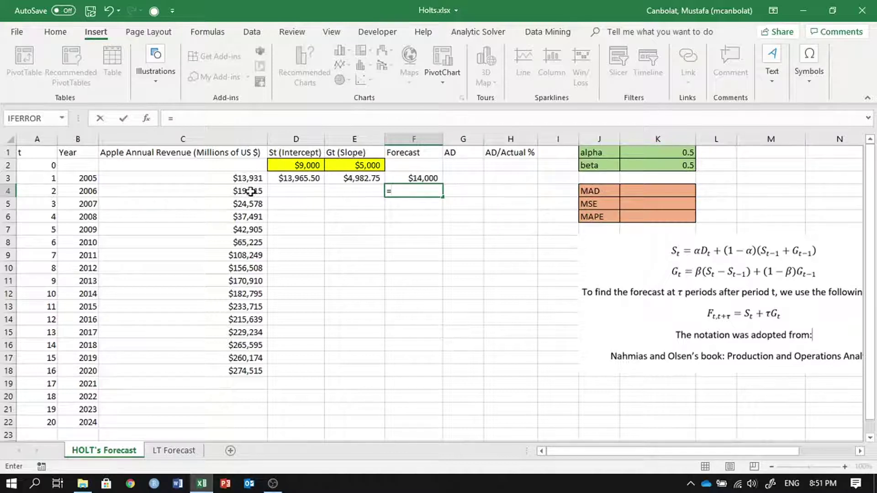
left_click(284, 179)
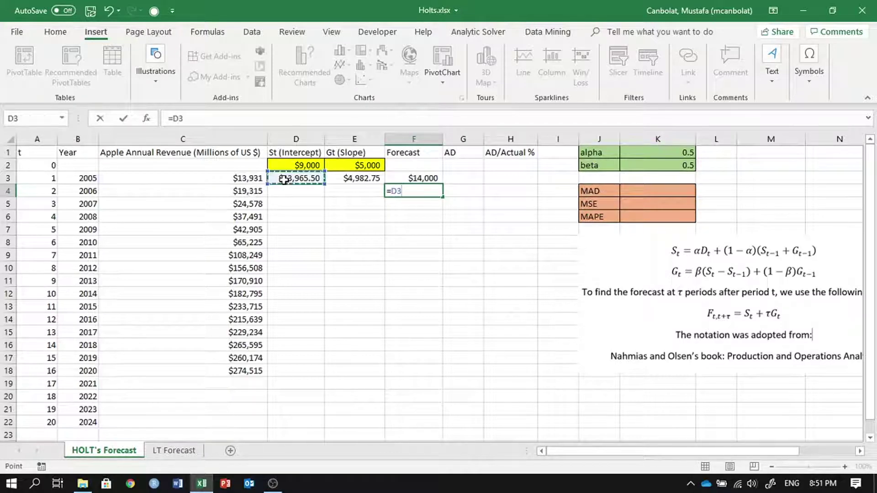
type("+")
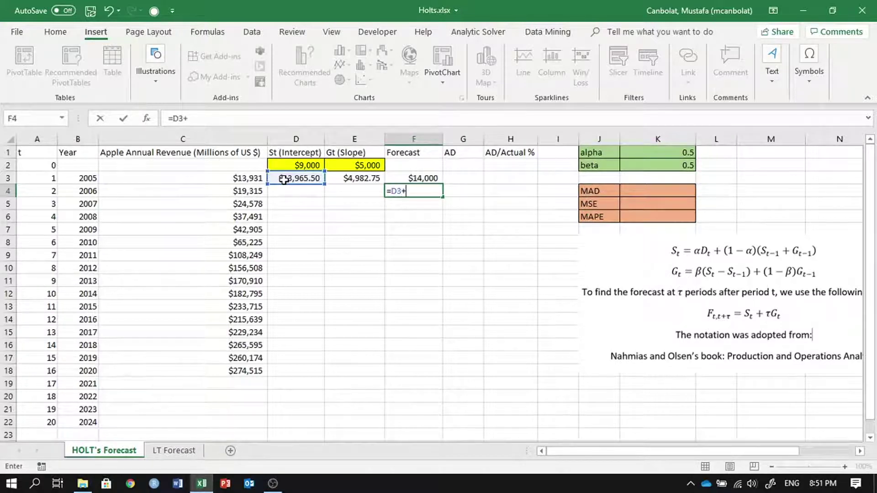
left_click(343, 178)
key("Return")
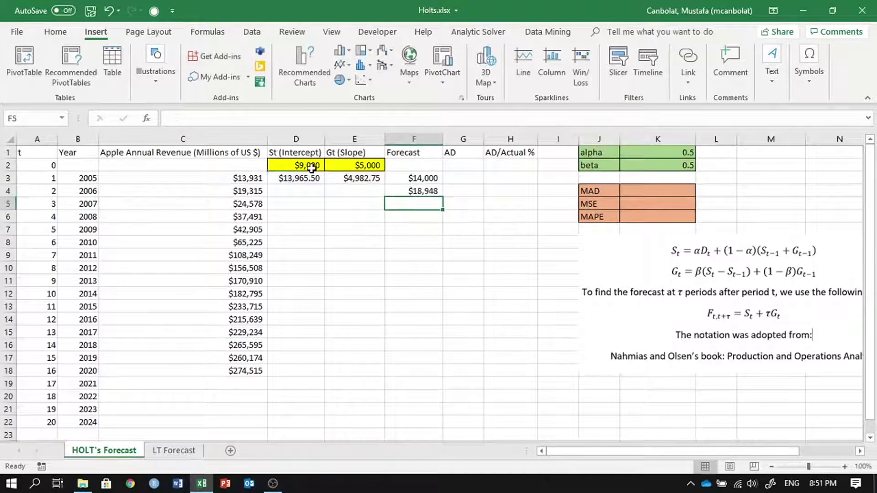
left_click(405, 190)
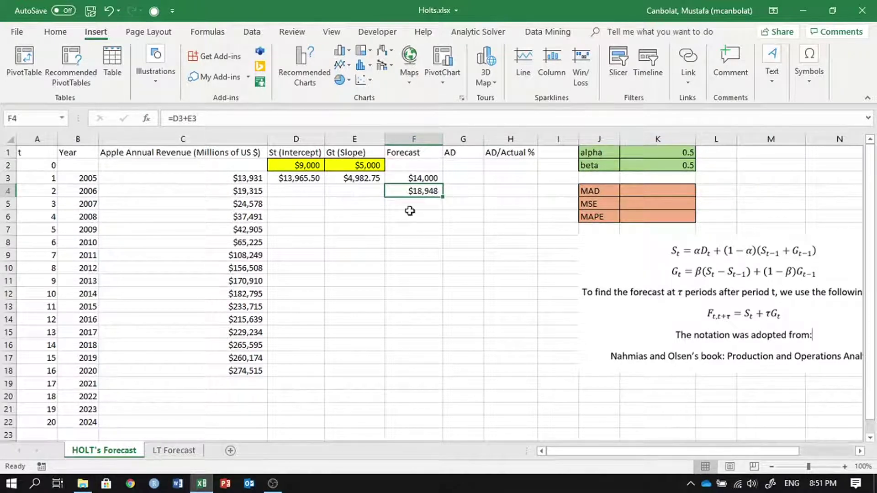
Fill the intercept and slope formulas from D3:E3 and the forecast formula from F4 down to the 2020 row.
left_click_drag(290, 179, 365, 374)
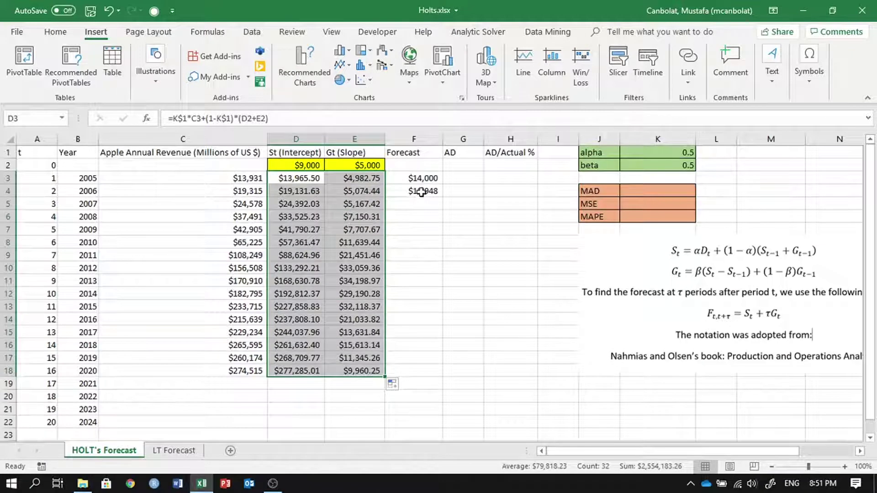
left_click(433, 194)
left_click_drag(441, 195, 413, 375)
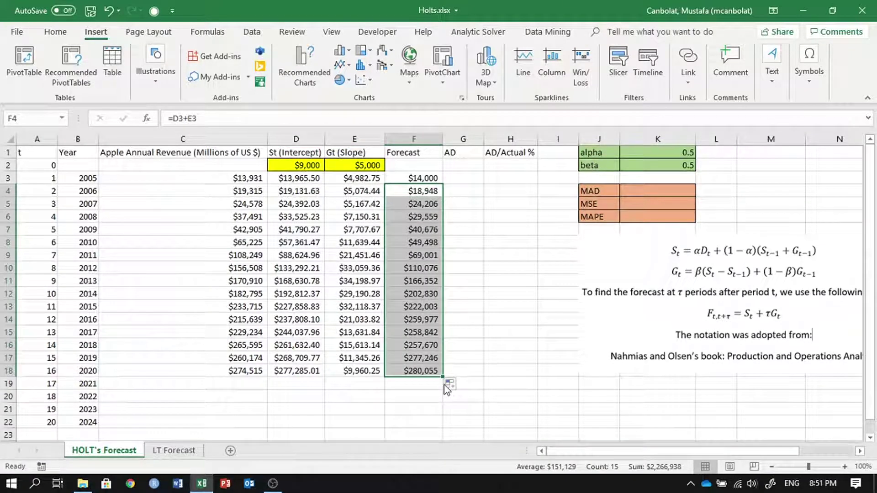
double_click(423, 370)
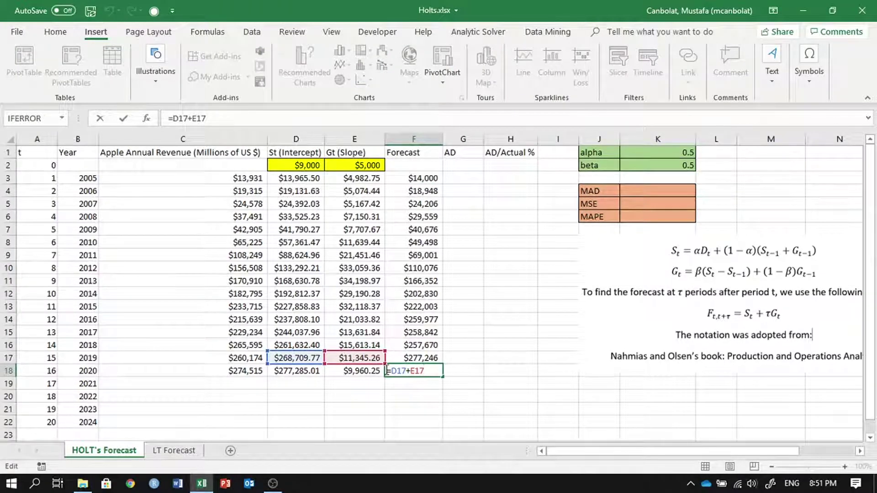
key("Return")
Extend the forecast formula from F18 to the 2021 row in F19 and check its references.
scroll(417, 361, "down", 2)
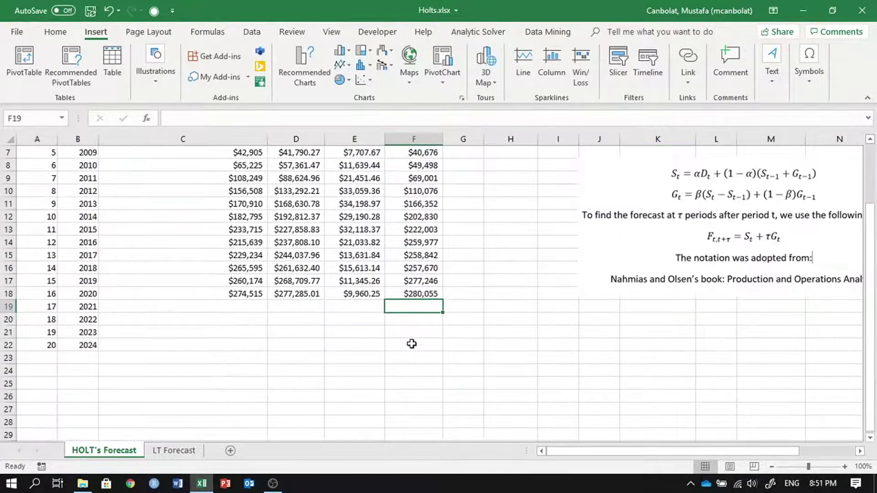
left_click(419, 293)
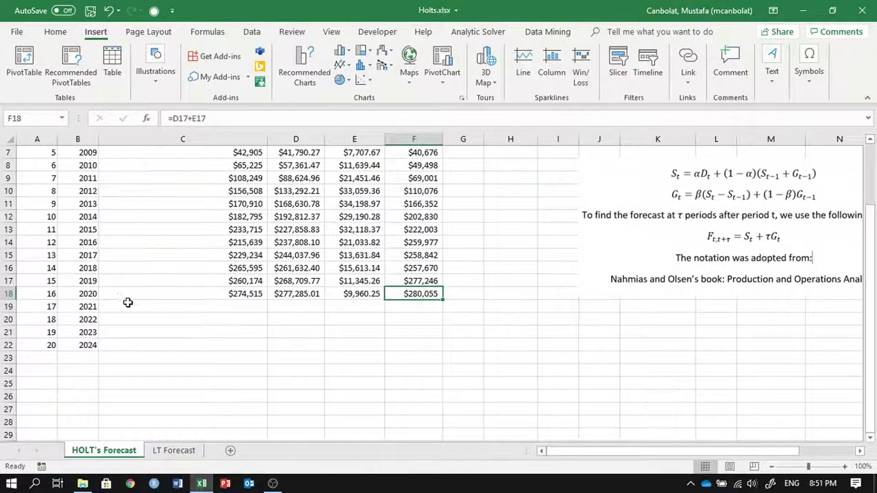
left_click_drag(445, 301, 446, 315)
double_click(430, 306)
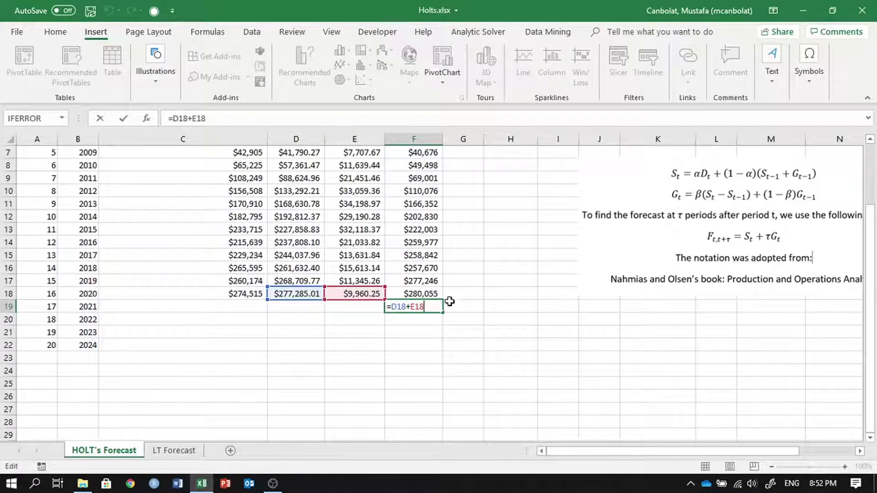
key("Return")
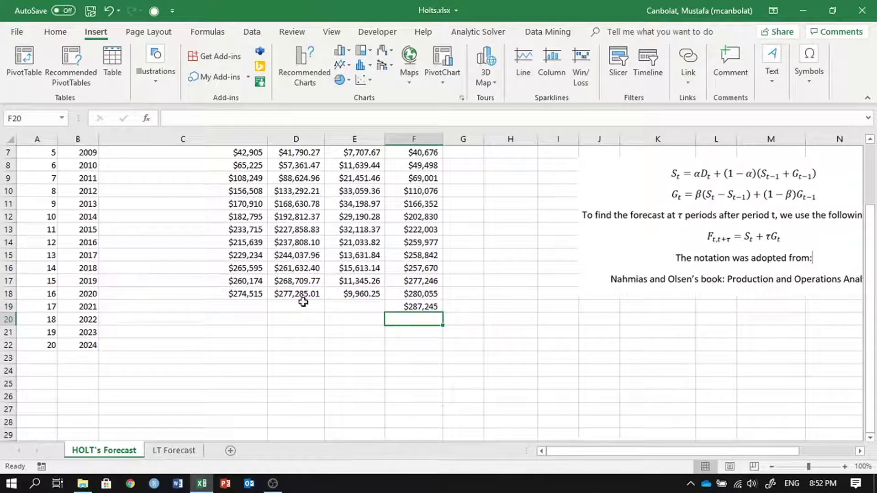
Try to extend the forecast formula to 2022 in F20, check its references and clear the cell.
left_click(420, 307)
left_click_drag(443, 314, 452, 325)
key("F2")
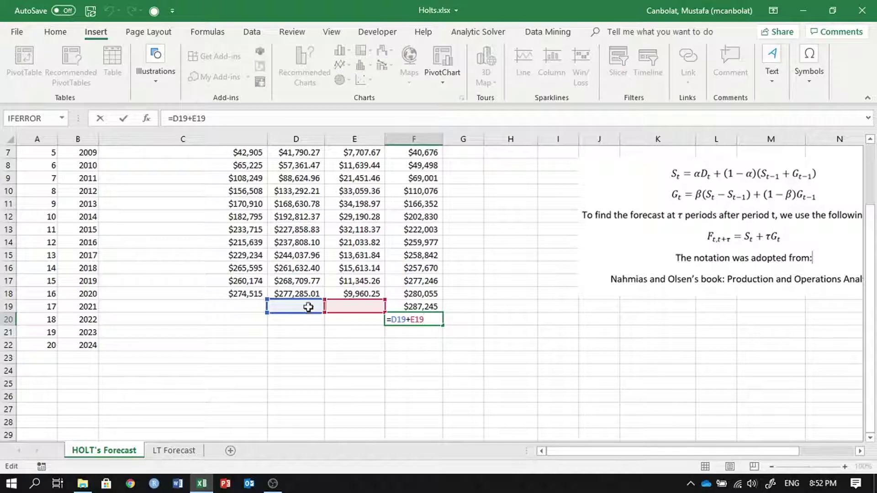
key("ctrl+Return")
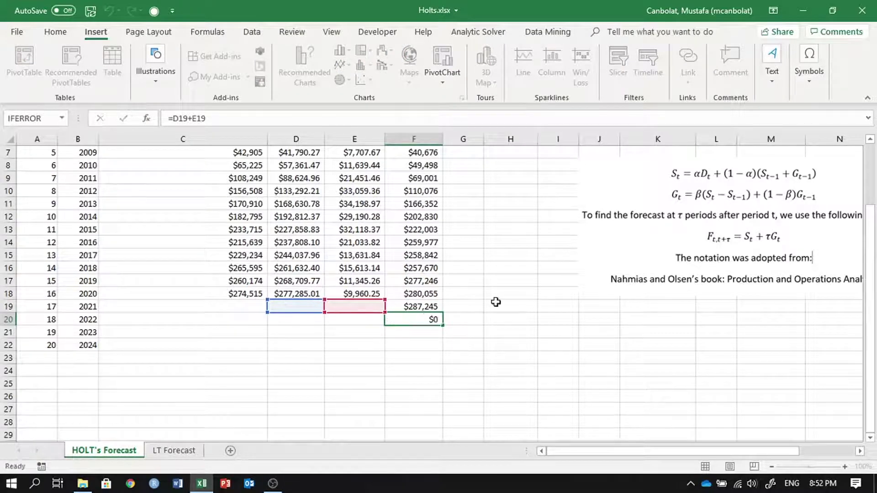
key("Delete")
key("ctrl+z")
key("Delete")
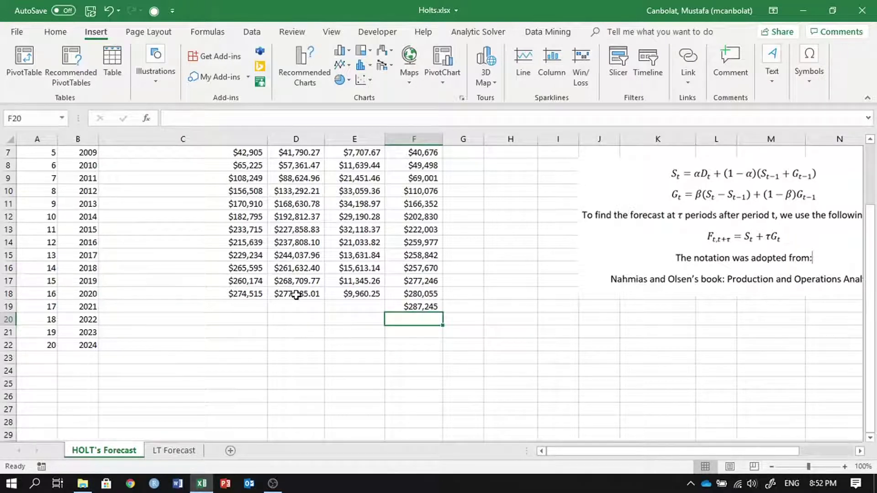
Examine the 2020 intercept and slope, the 2021 forecast formula and the forecast cells for 2022 to 2024.
left_click(363, 293)
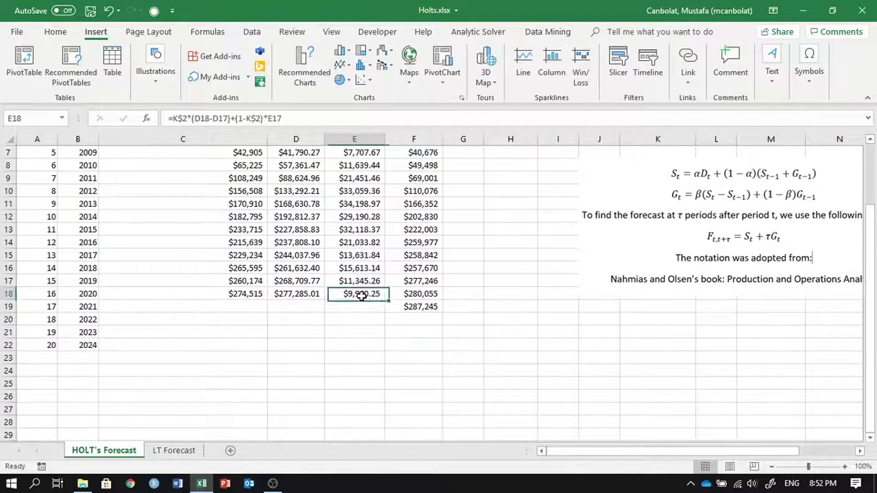
left_click(424, 306)
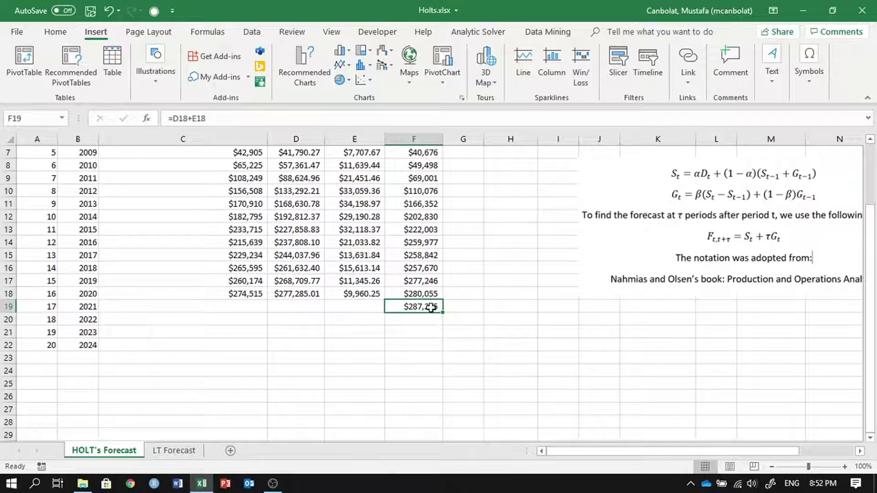
left_click(414, 319)
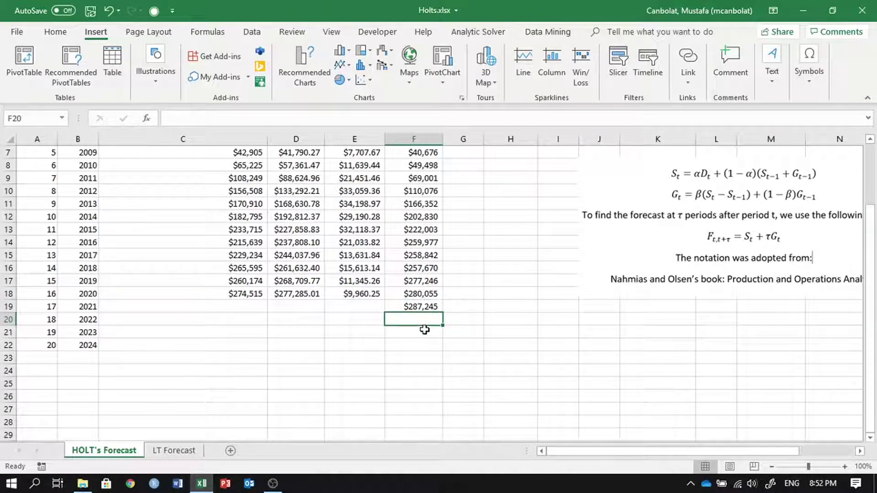
left_click(404, 331)
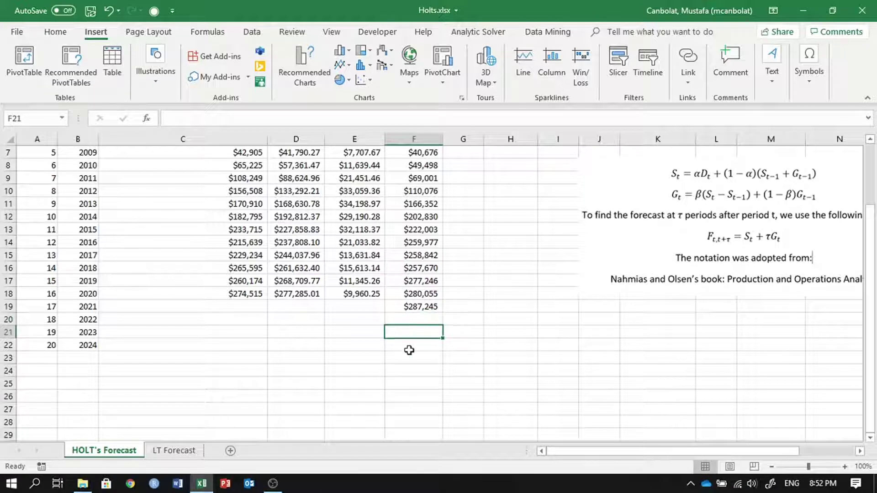
left_click(408, 347)
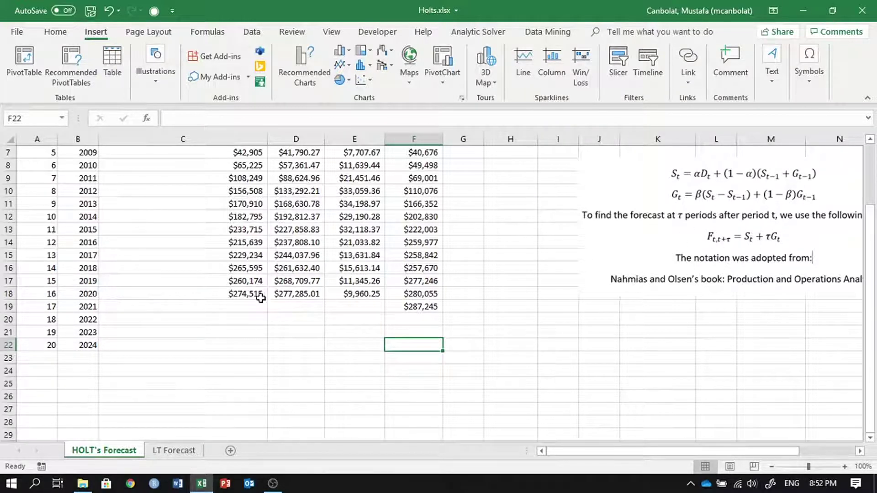
left_click(286, 296)
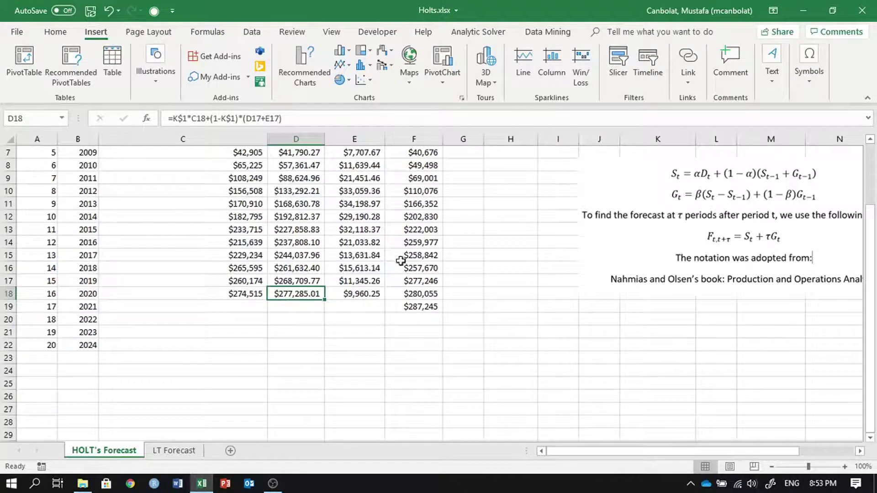
scroll(400, 260, "up", 2)
scroll(402, 290, "down", 2)
left_click(421, 319)
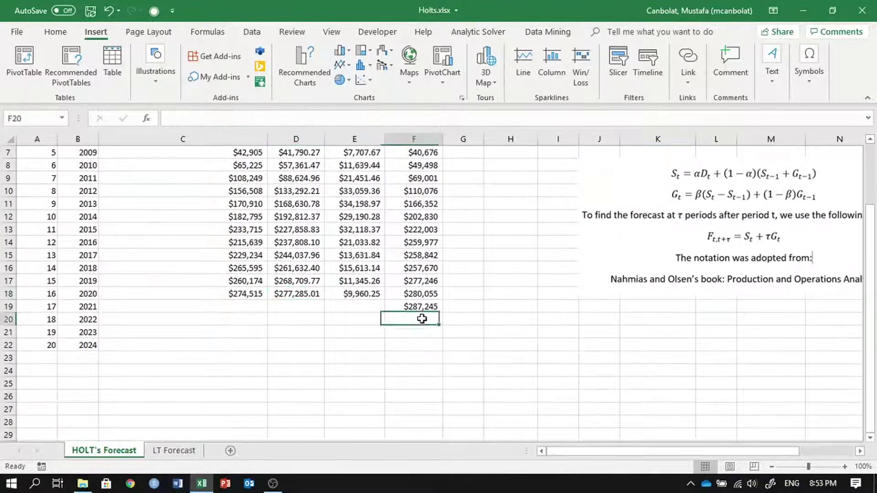
Replace the 2021 forecast in F19 with a new formula starting =D$18+E$18, using row-locked references to the 2020 intercept and slope.
left_click(425, 307)
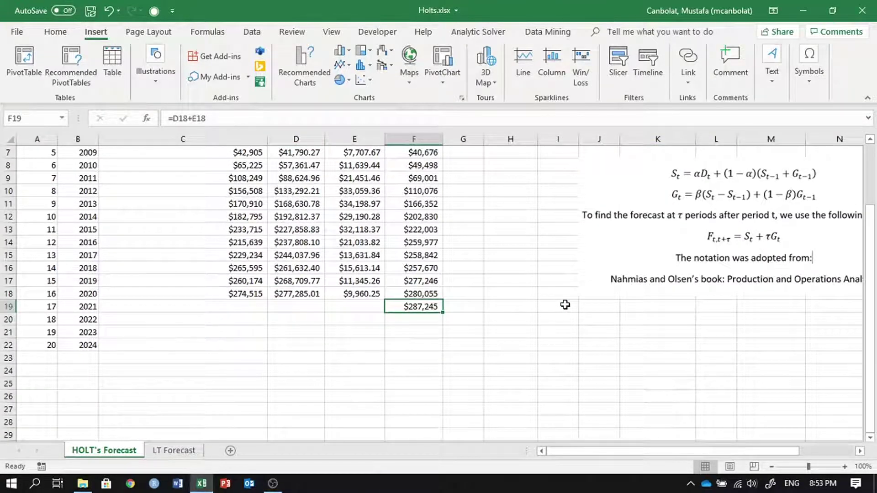
key("Delete")
type("=")
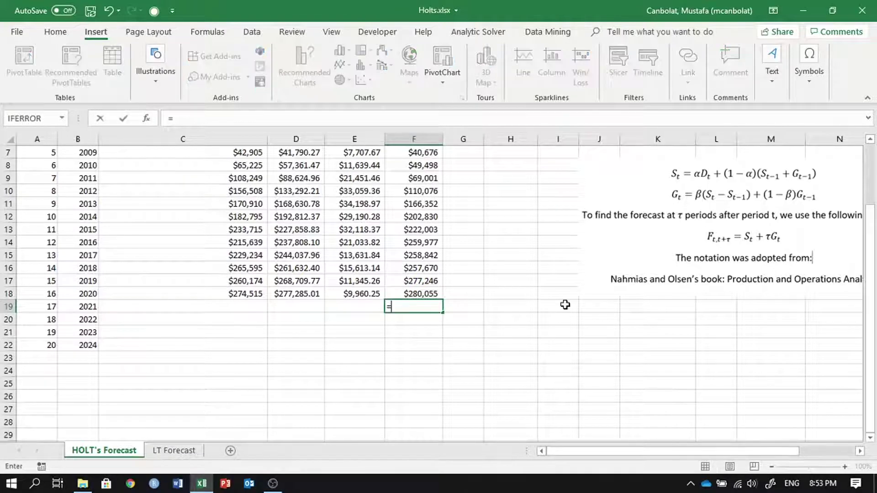
left_click(296, 294)
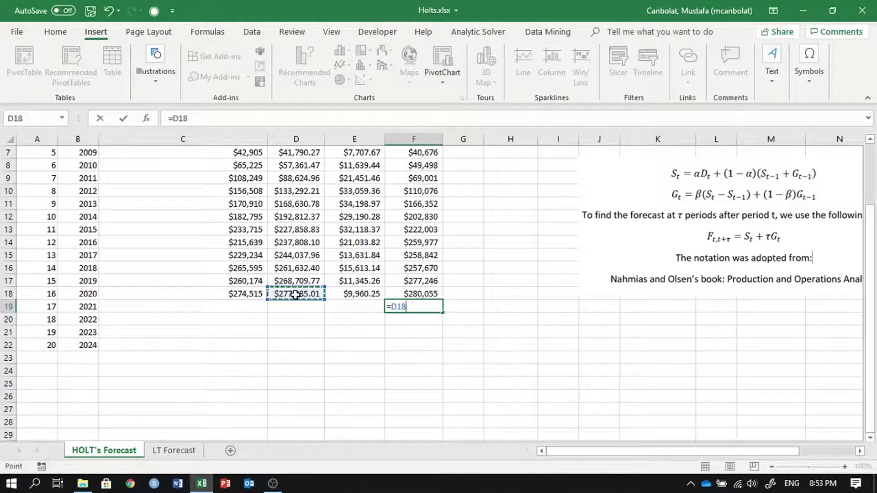
key("F4")
key("F4")
type("+")
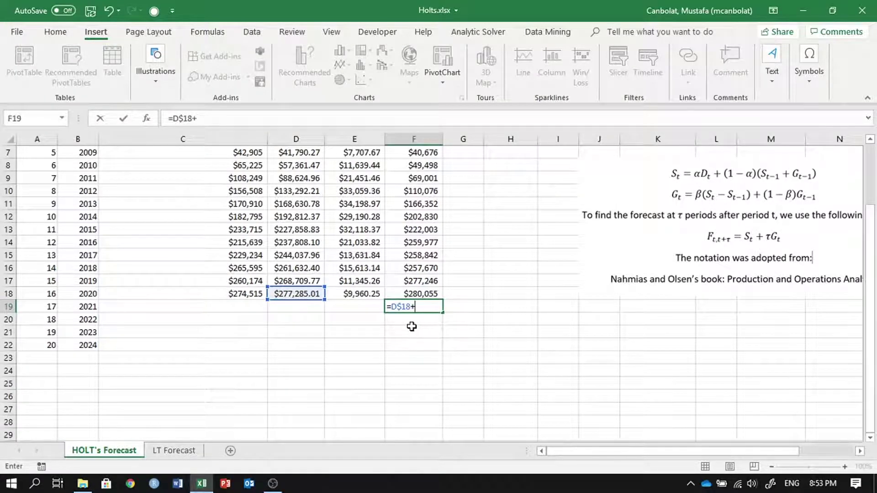
left_click(356, 293)
key("F4")
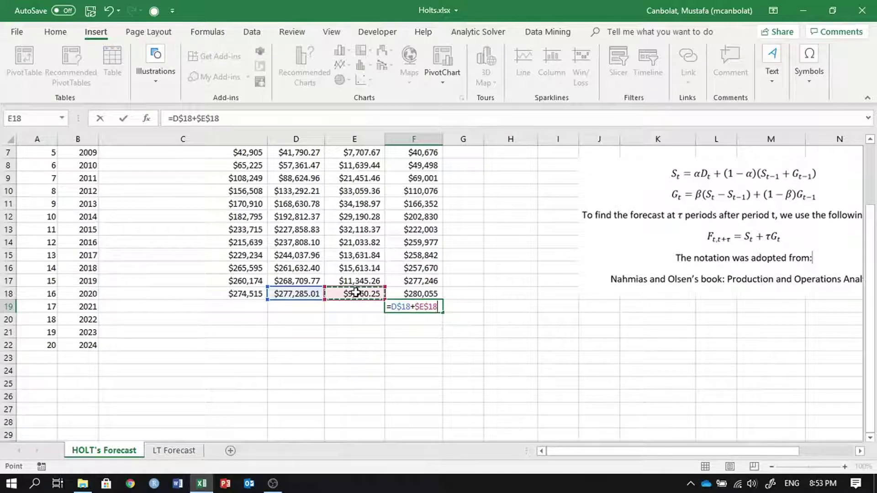
key("F4")
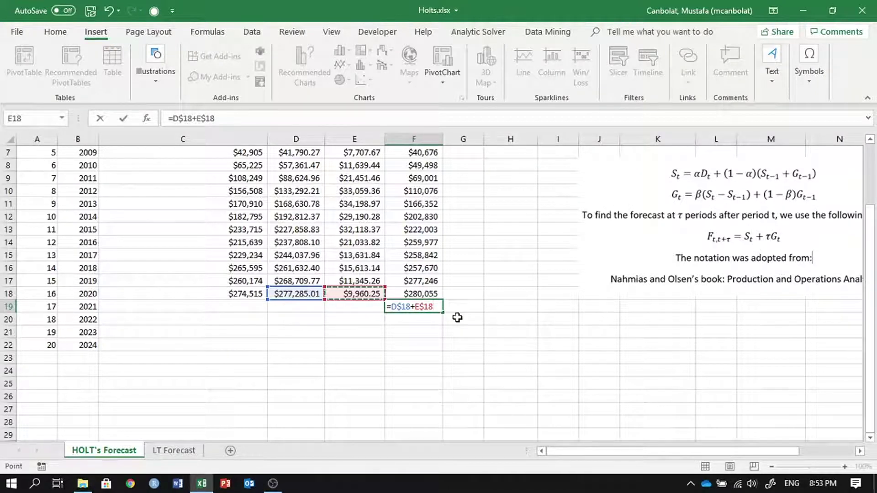
Complete the F19 formula by multiplying the slope by (A19-A$18), giving =D$18+E$18*(A19-A$18), and check its references.
type("*")
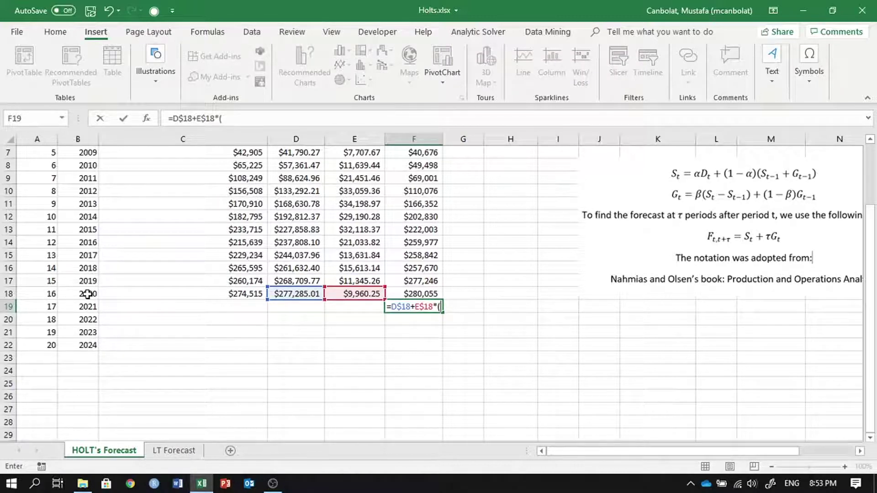
left_click(41, 307)
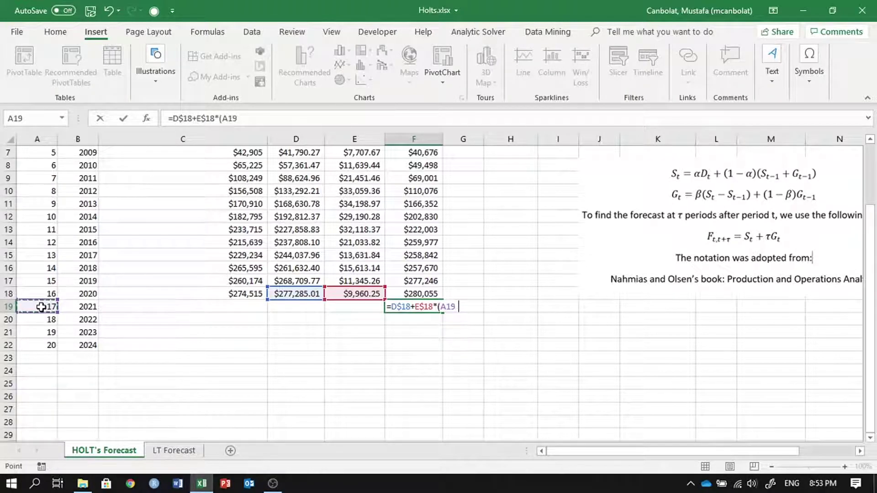
type("-")
left_click(43, 293)
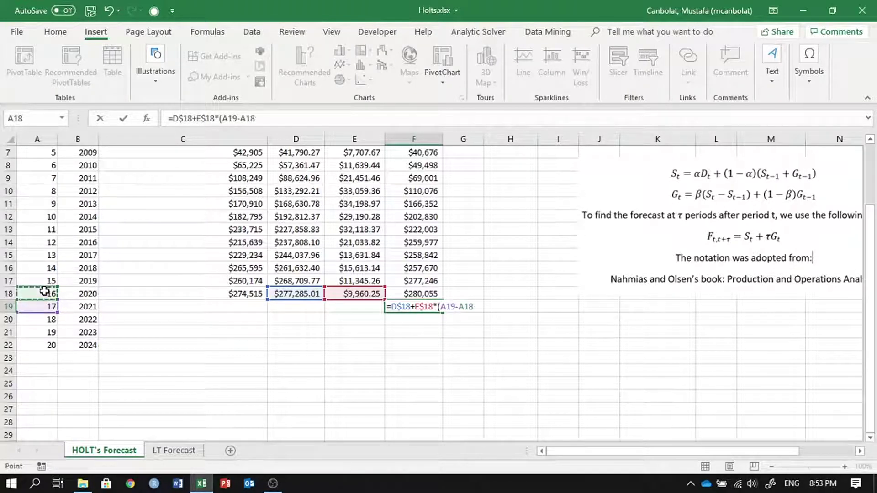
key("F4")
key("F4")
type(")")
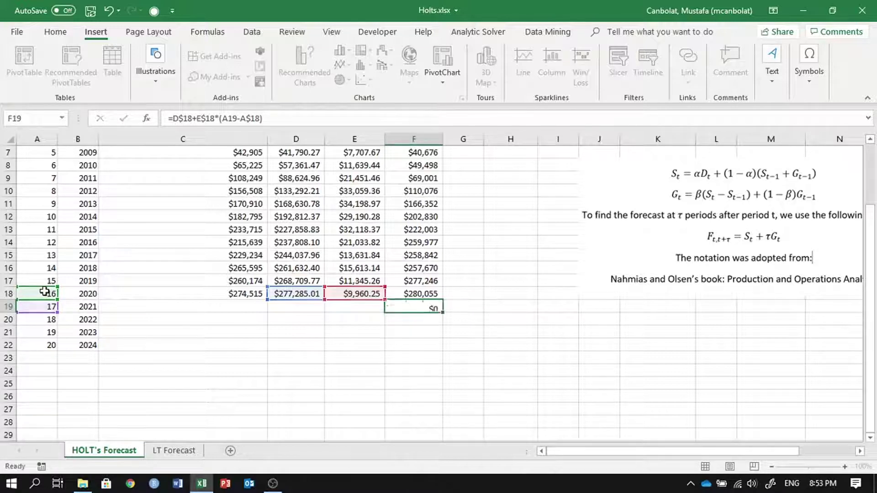
key("Return")
double_click(415, 309)
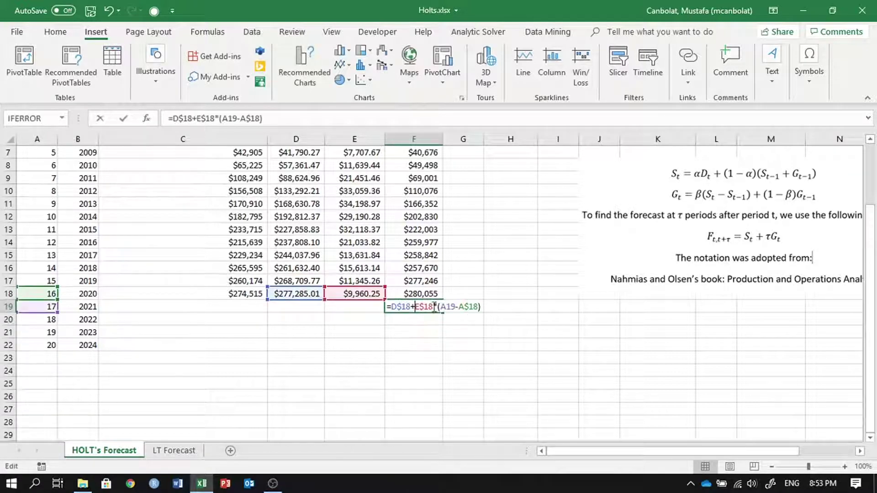
key("Escape")
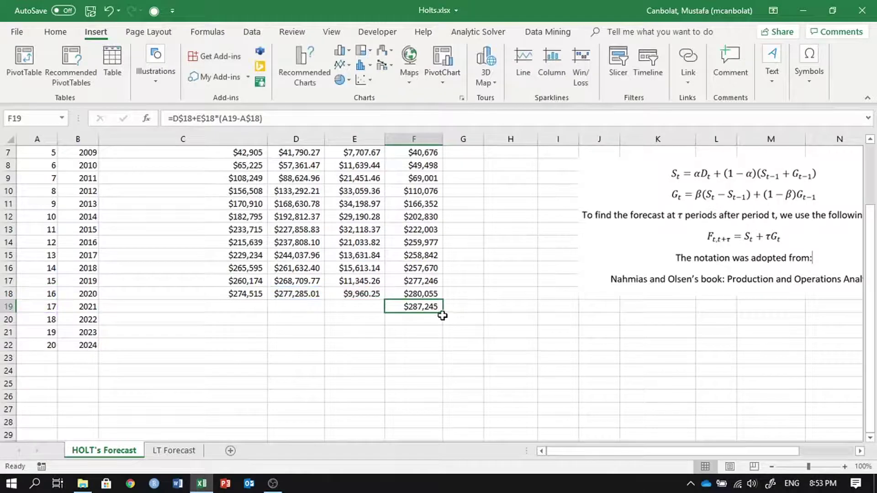
Fill the forecast formula from F19 down to the 2024 row in F22 and check the cell references of the 2022 forecast.
left_click_drag(443, 316, 435, 350)
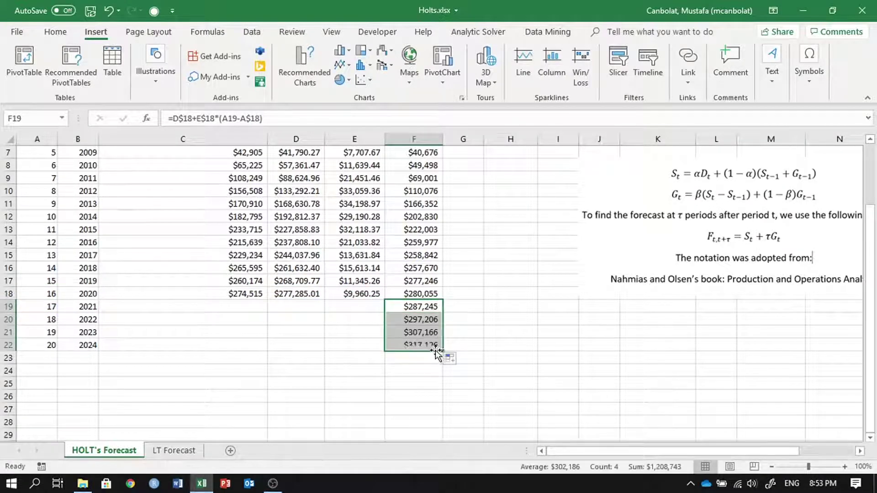
double_click(431, 320)
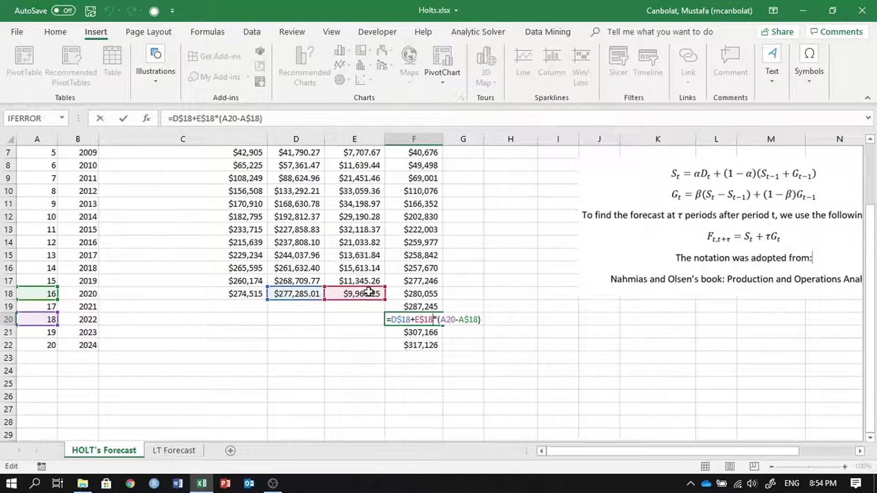
key("Return")
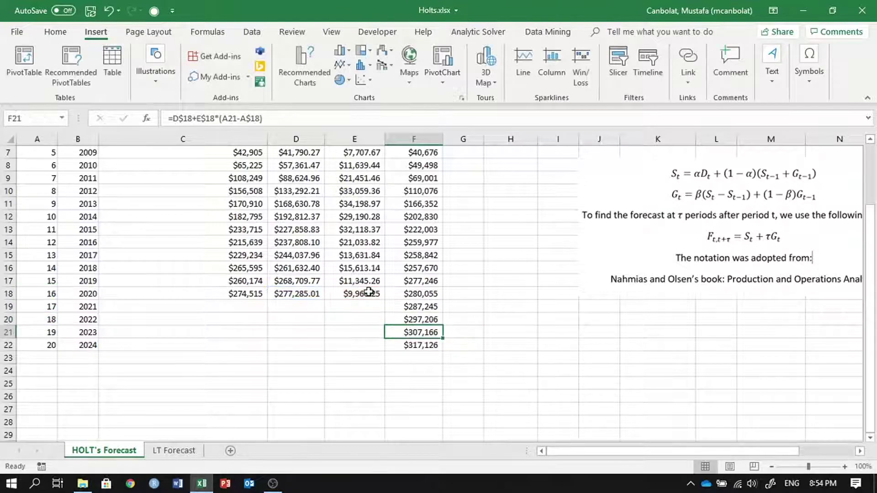
double_click(403, 318)
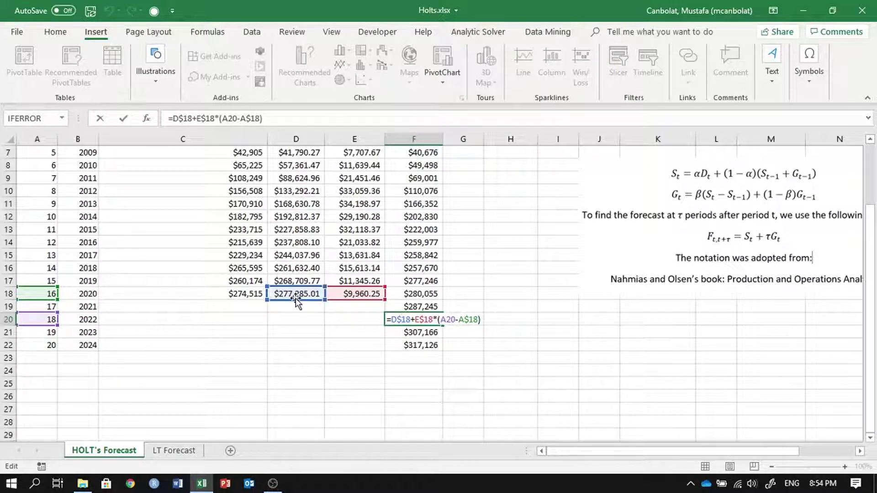
key("Return")
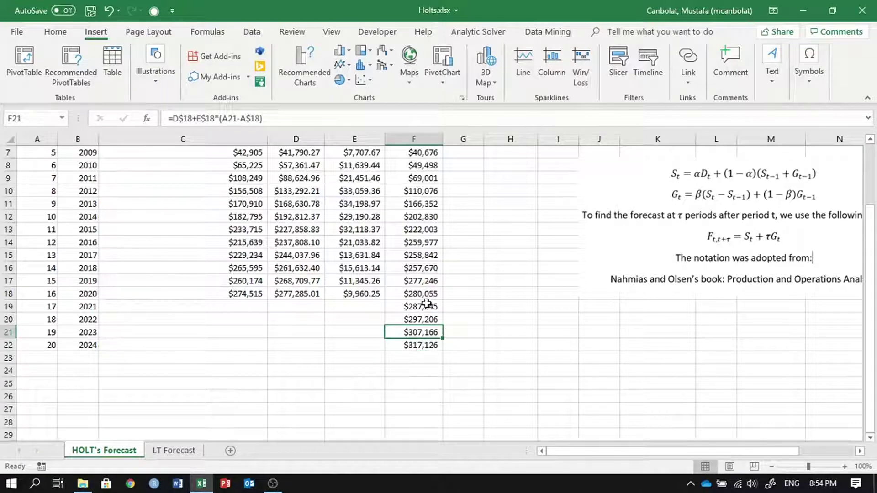
Review the 2021–2024 forecasts, the starting intercept and slope in D2:E2, and the 2006 revenue and forecast.
left_click_drag(426, 304, 423, 347)
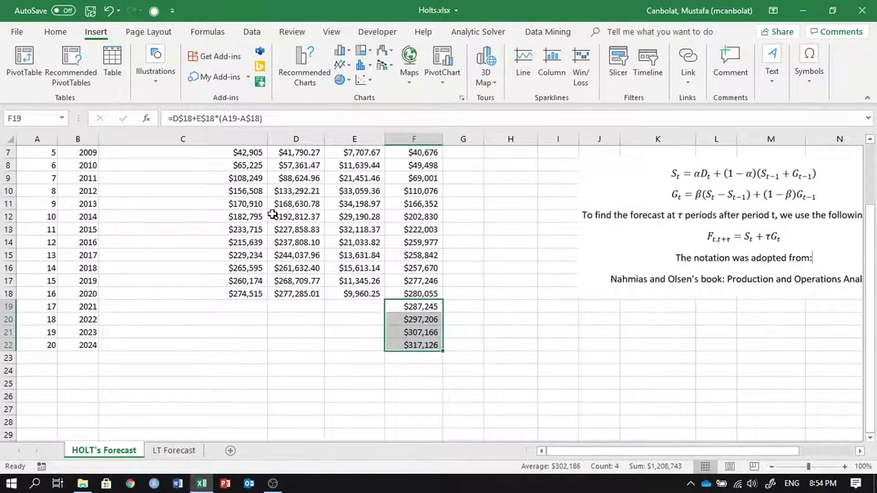
scroll(273, 214, "up", 2)
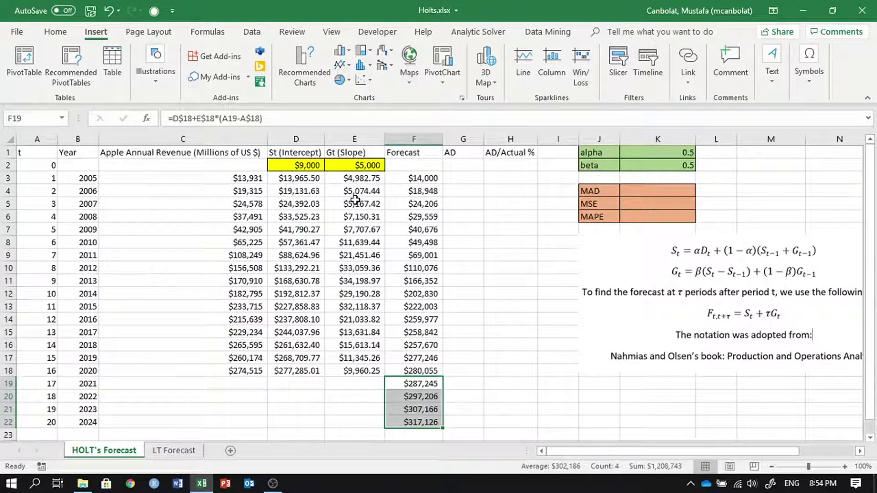
left_click(453, 192)
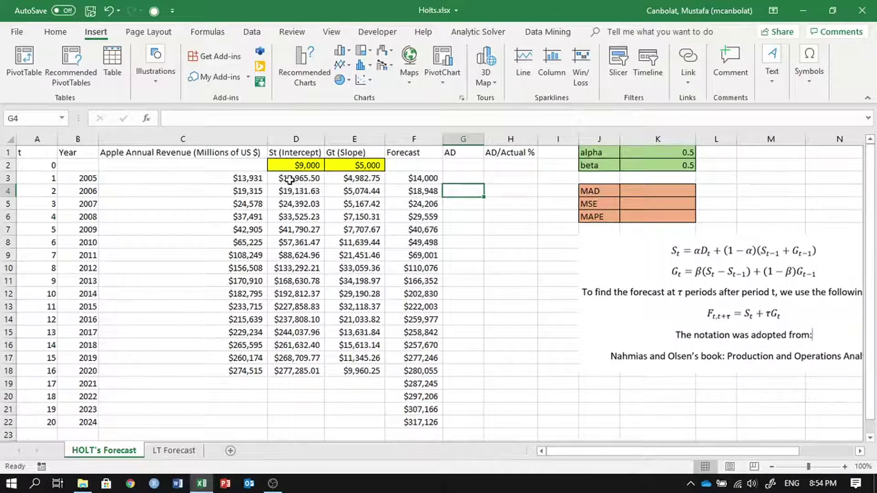
left_click(296, 165)
left_click(351, 165)
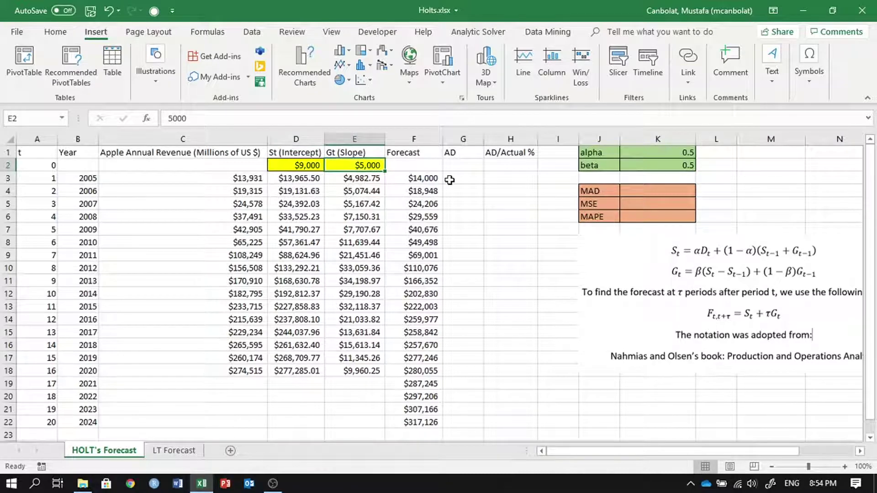
left_click(457, 195)
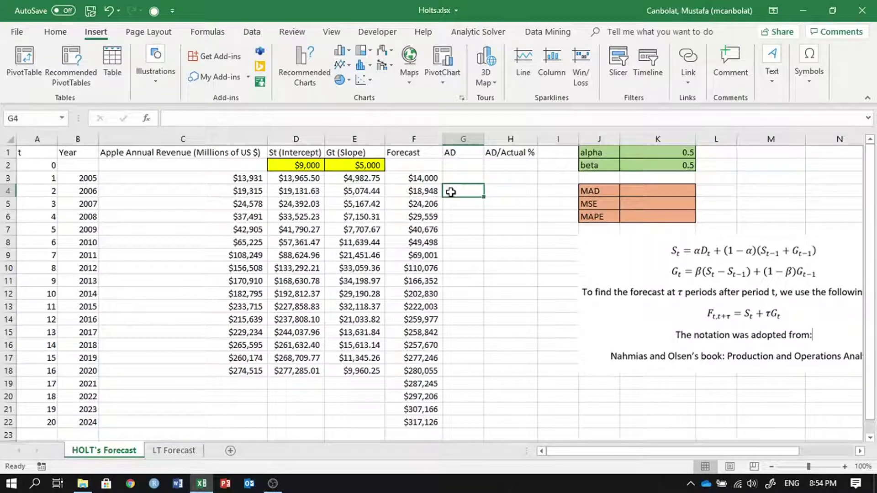
left_click(234, 194)
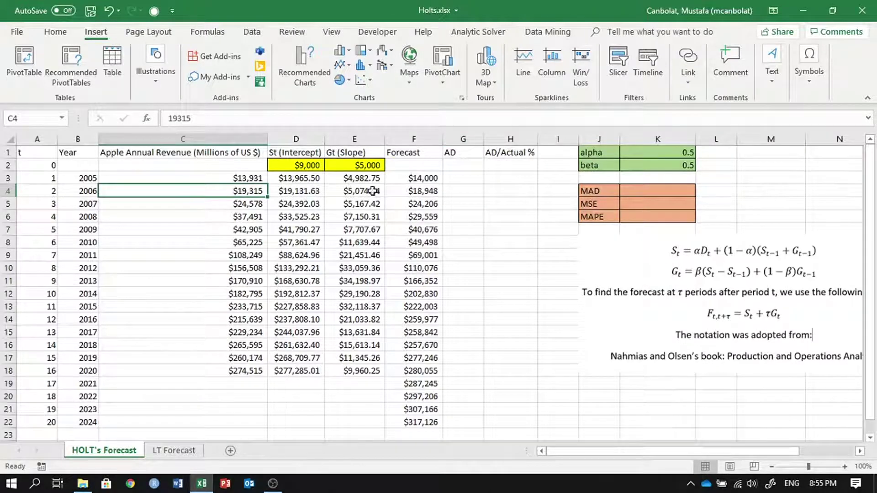
left_click(405, 191)
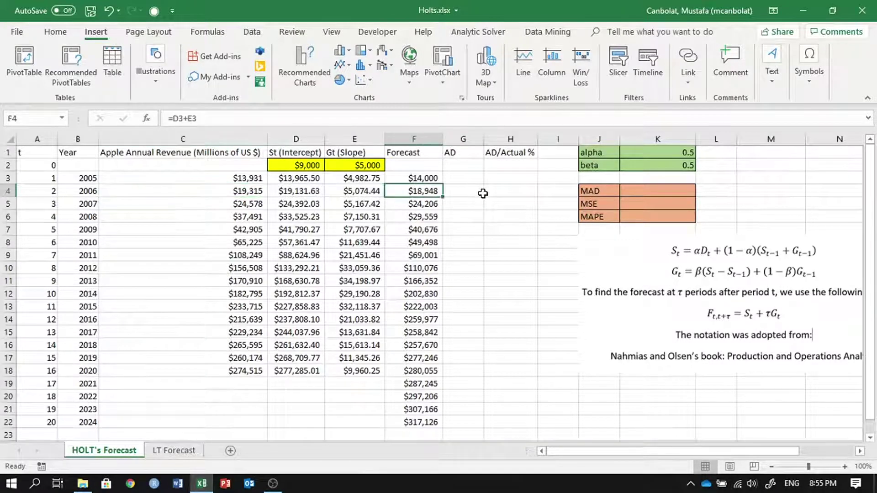
Calculate the 2006 absolute deviation between actual revenue and forecast in G4 with =ABS(C4-F4).
left_click(454, 191)
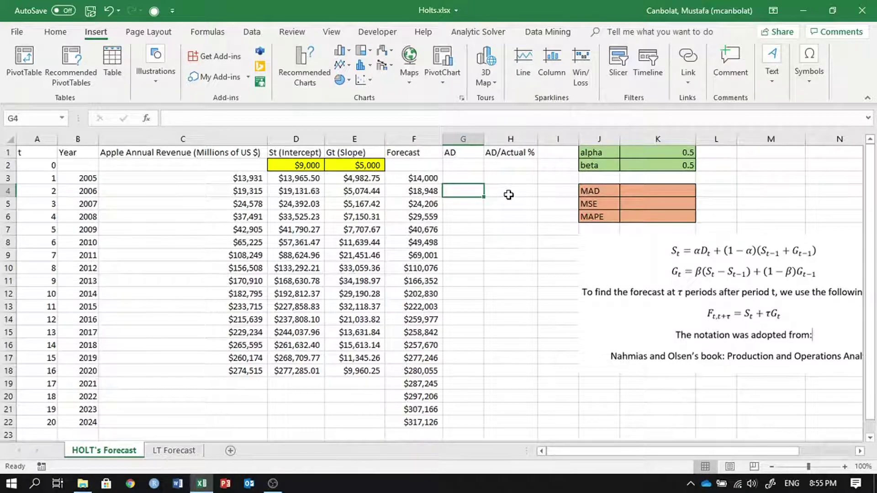
type("=ABS")
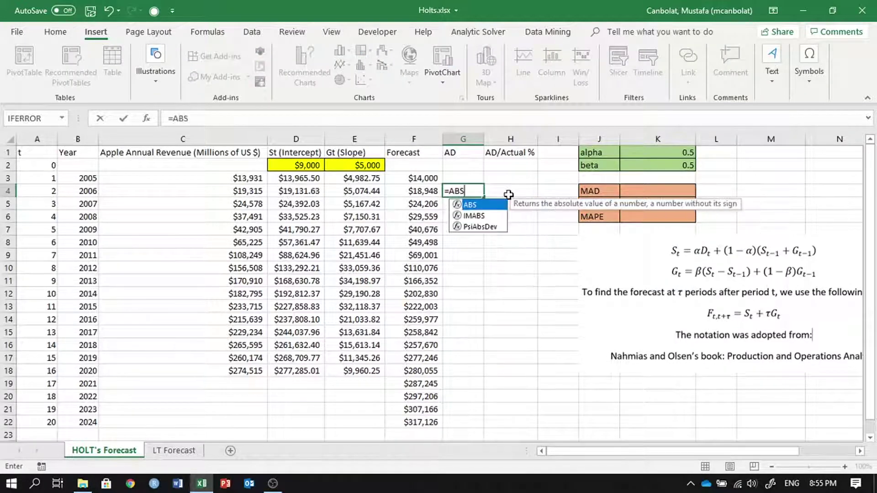
type("(")
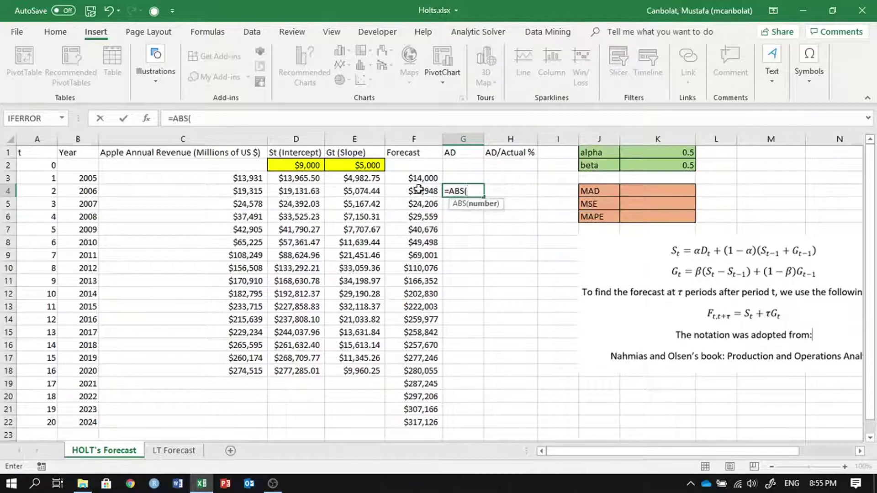
left_click(245, 192)
type("-")
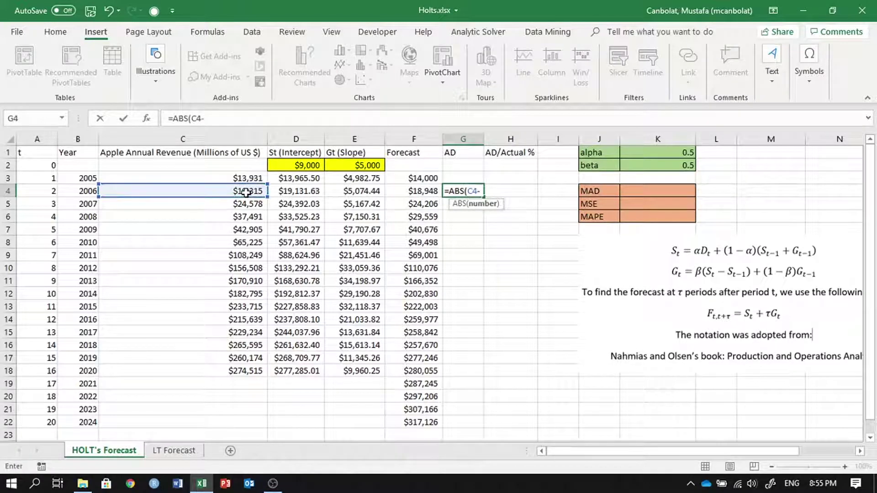
left_click(406, 191)
type(")")
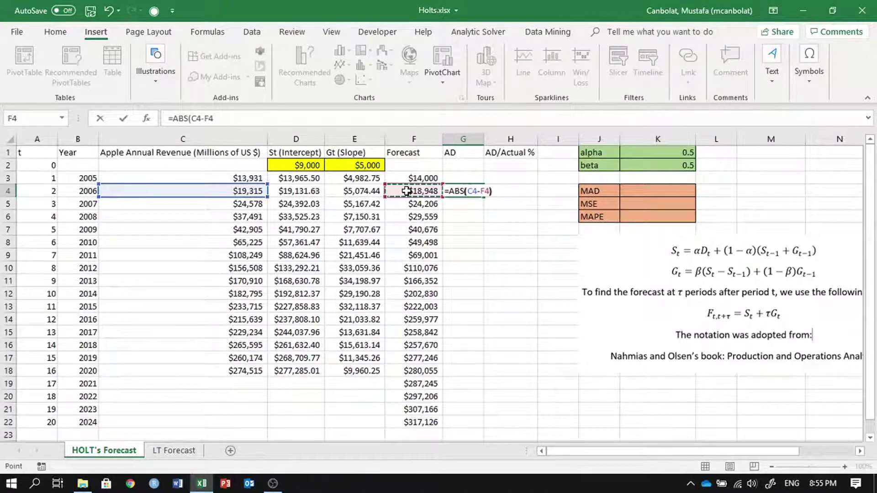
key("Return")
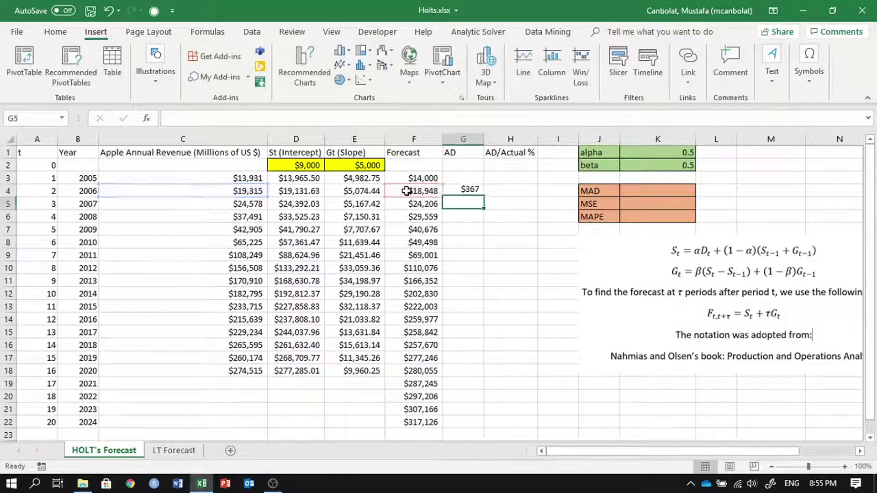
Fill the absolute deviation formula from G4 down to the 2020 row in G18 and select the MAD result cell K4.
left_click(471, 191)
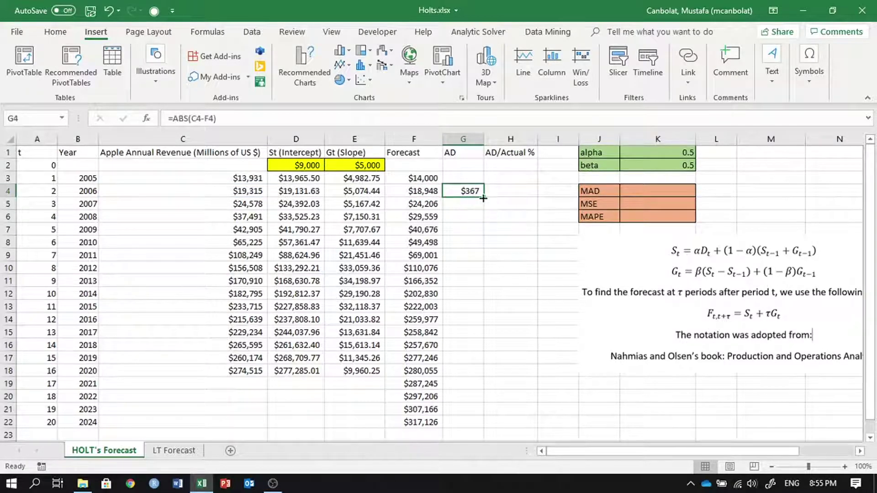
left_click_drag(483, 196, 460, 377)
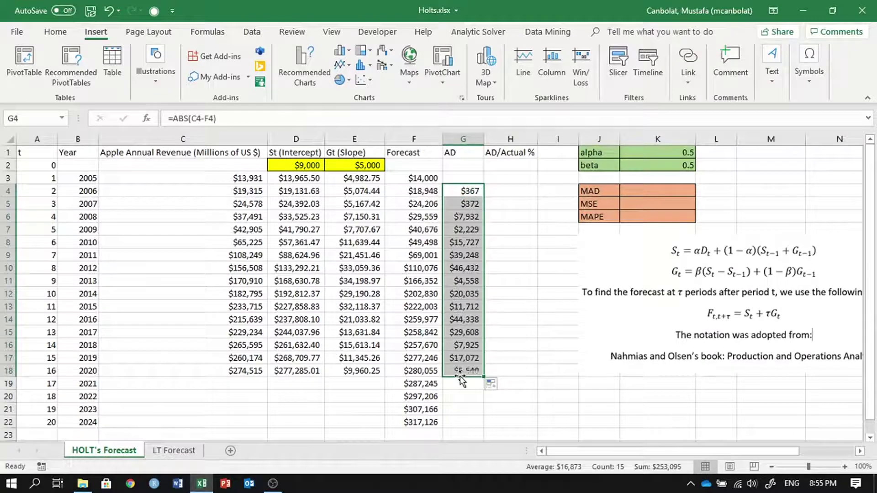
left_click(411, 383)
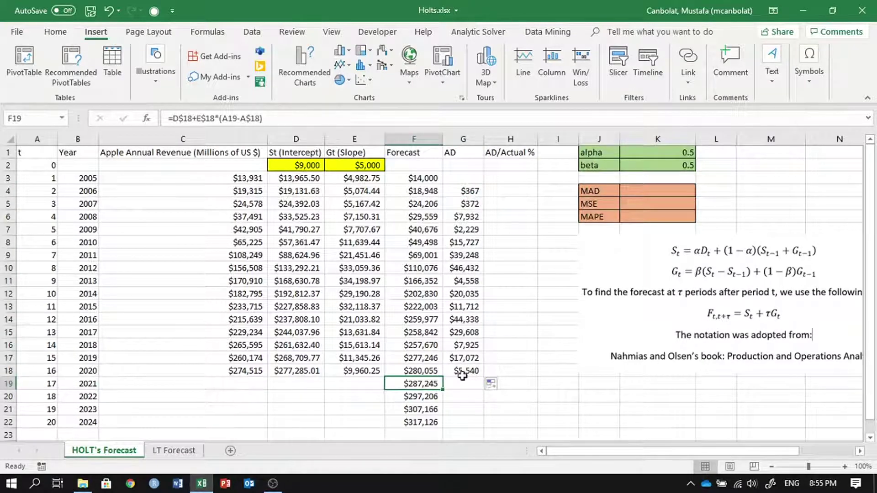
left_click(456, 192)
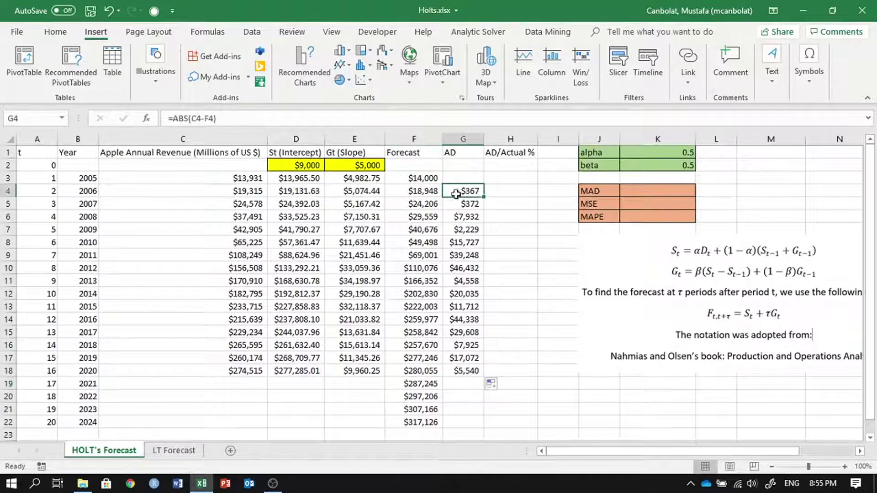
left_click(653, 192)
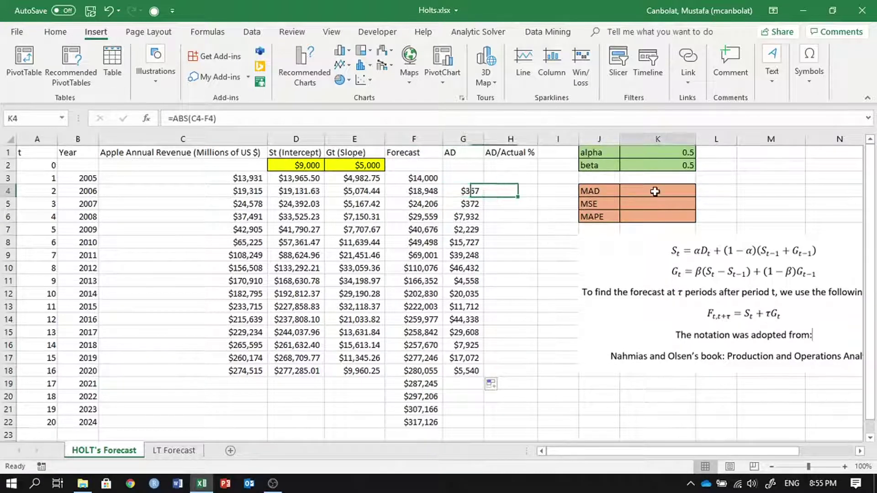
Calculate the MAD in K4 as the average of the absolute deviations in G4:G18.
type("=M")
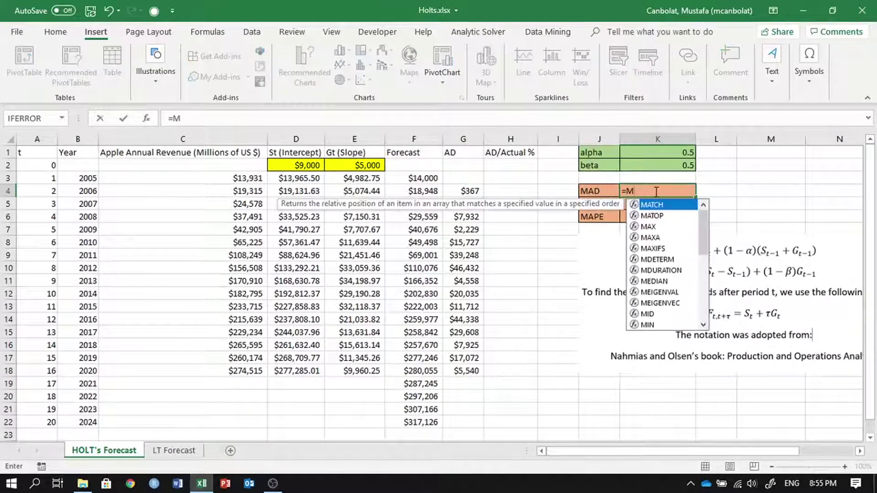
key("BackSpace")
type("AVER")
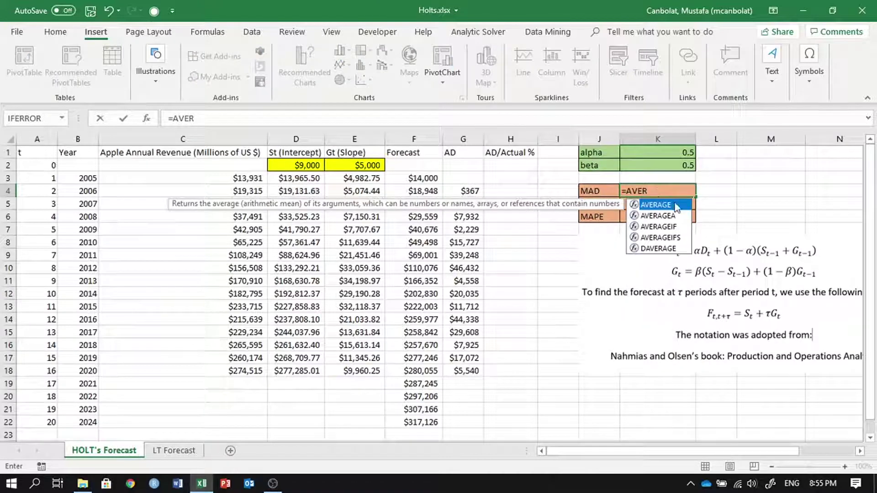
double_click(658, 215)
left_click_drag(470, 190, 451, 364)
key("Return")
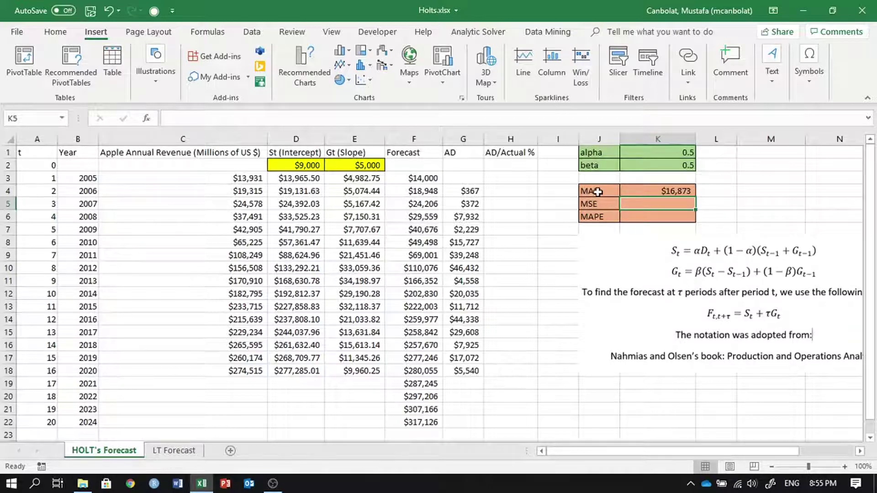
left_click(464, 191)
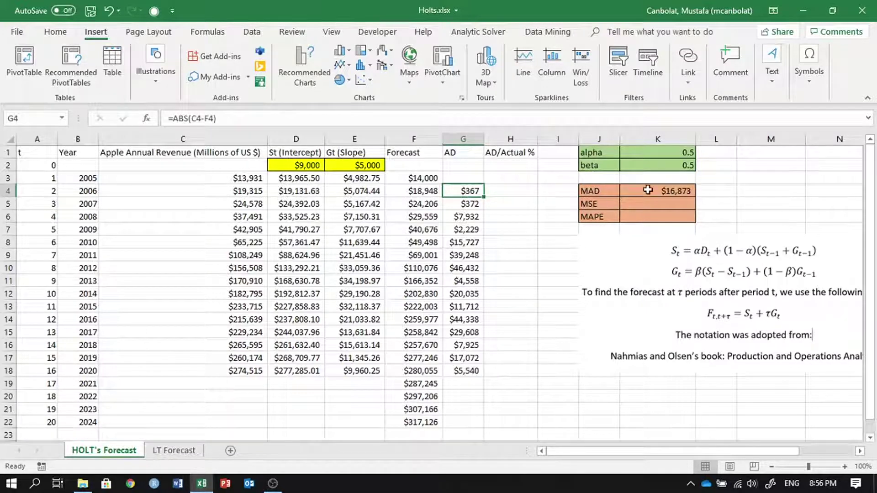
Begin the MSE formula in K5 with the sum of squared differences between actual revenue and forecast, =SUMXMY2(C4:C18,F4:F18).
left_click(653, 205)
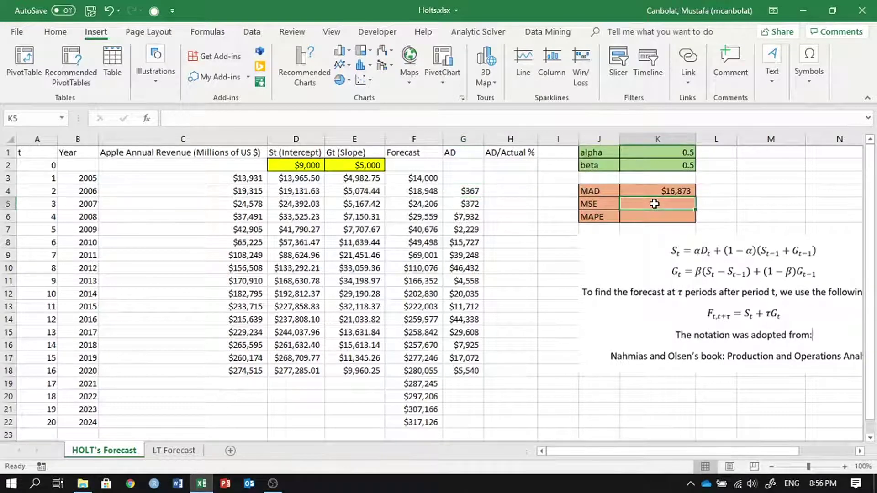
type("=SUM")
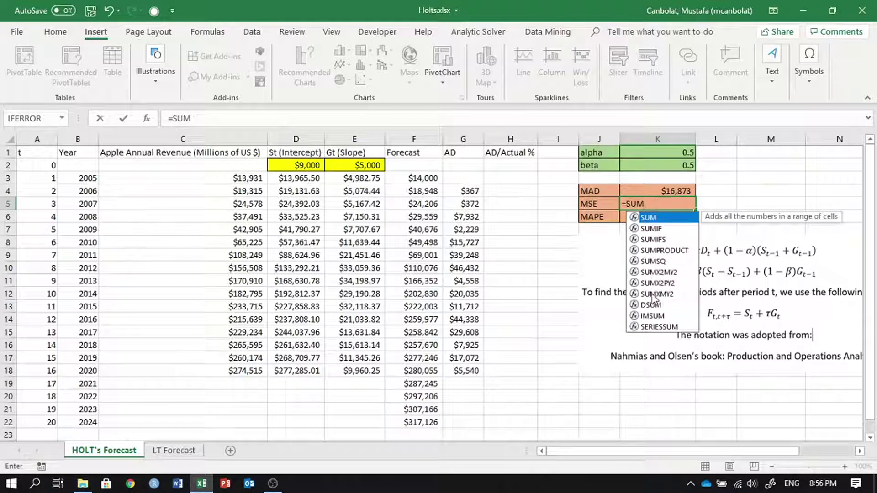
double_click(668, 293)
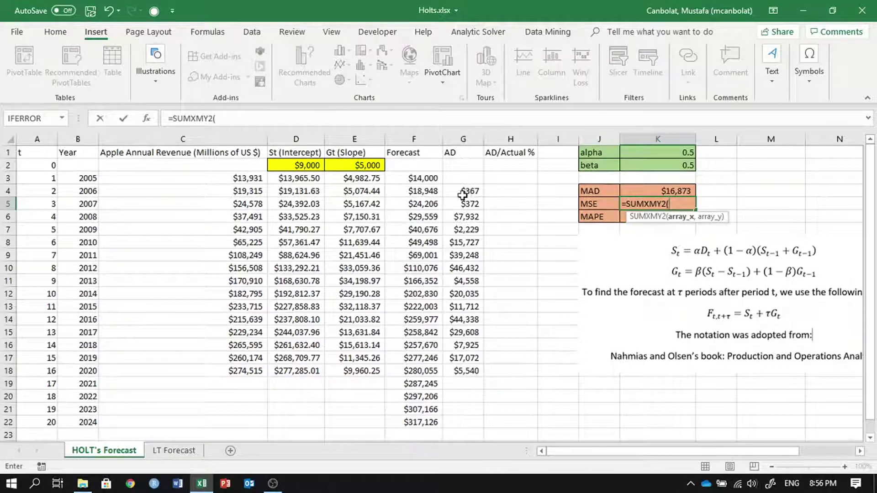
left_click_drag(227, 191, 215, 369)
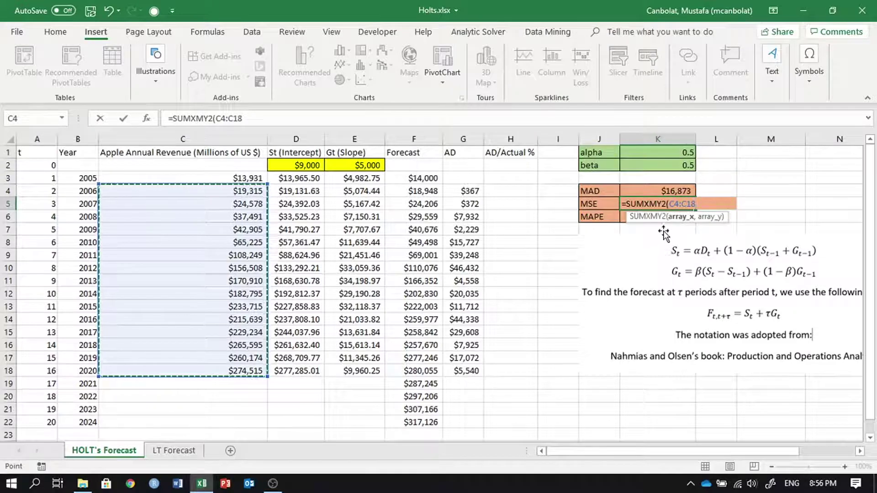
type(",")
left_click_drag(417, 192, 411, 366)
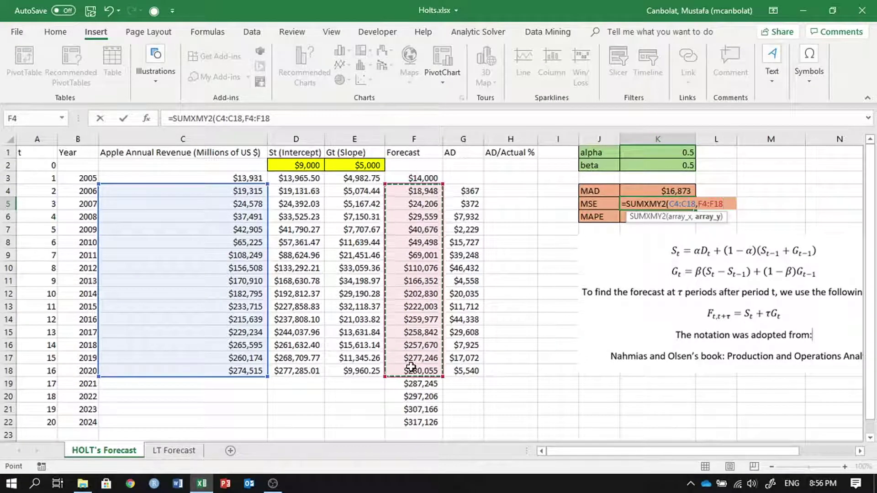
type(")")
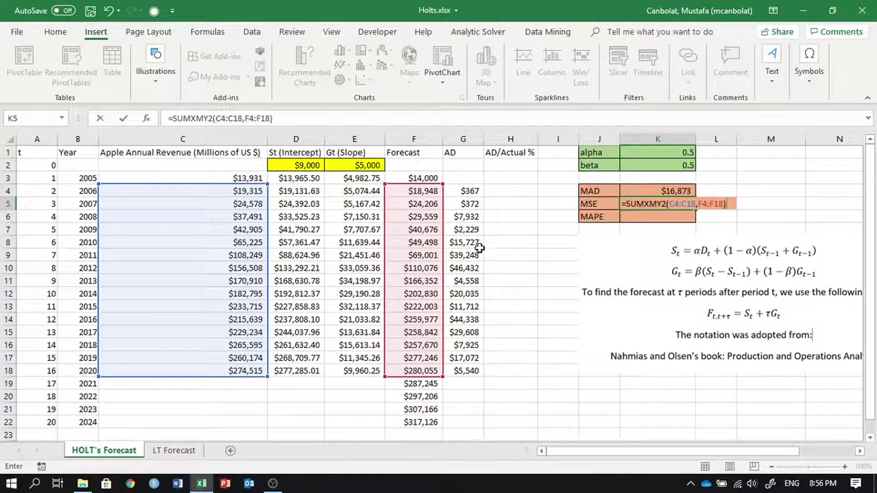
Complete the MSE formula in K5 by dividing by COUNT(F4:F18), and check its cell references.
type("/CO")
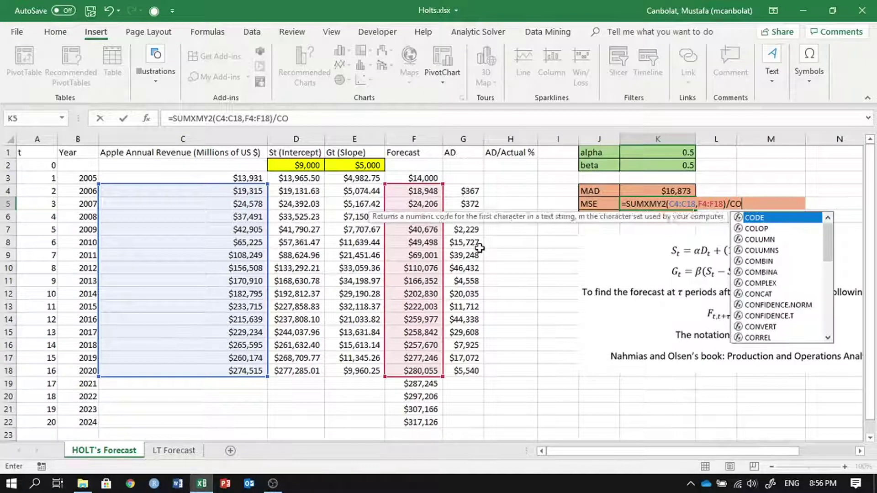
type("UNT(")
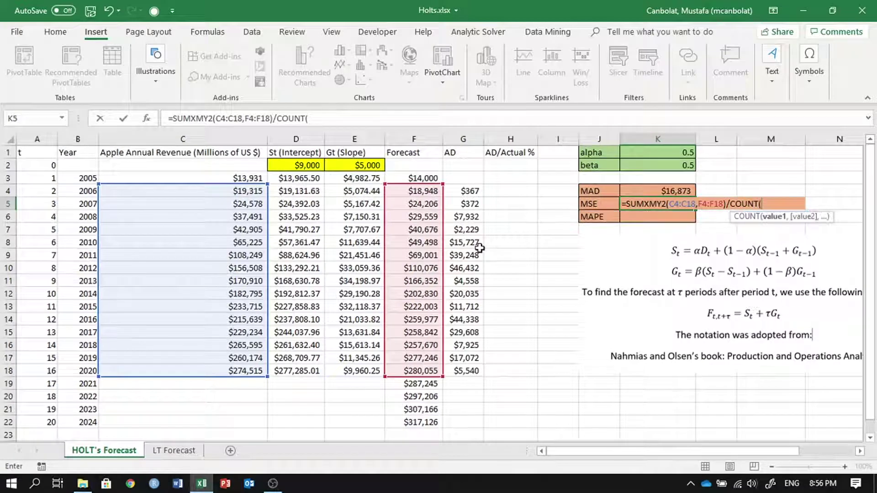
left_click_drag(408, 190, 403, 376)
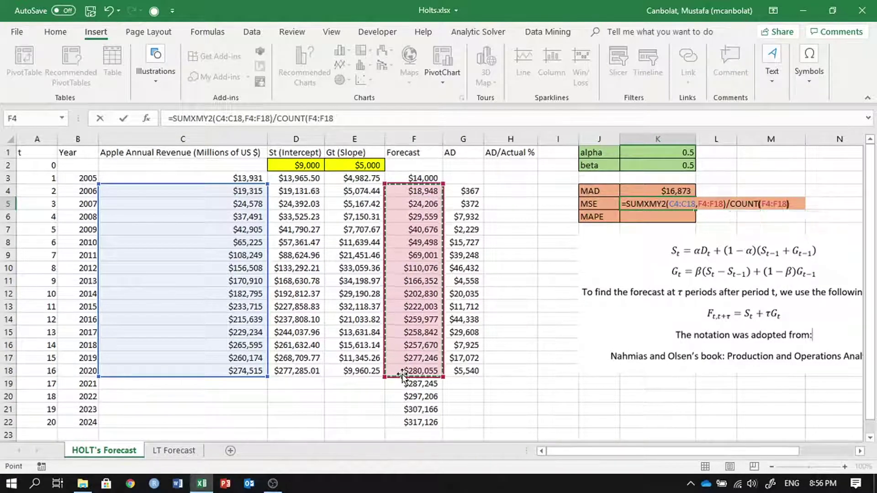
key("Return")
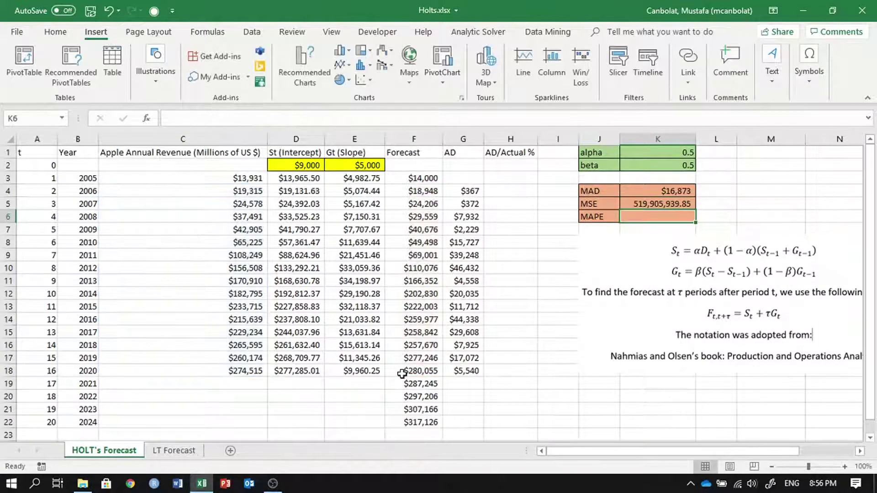
left_click(649, 204)
double_click(649, 205)
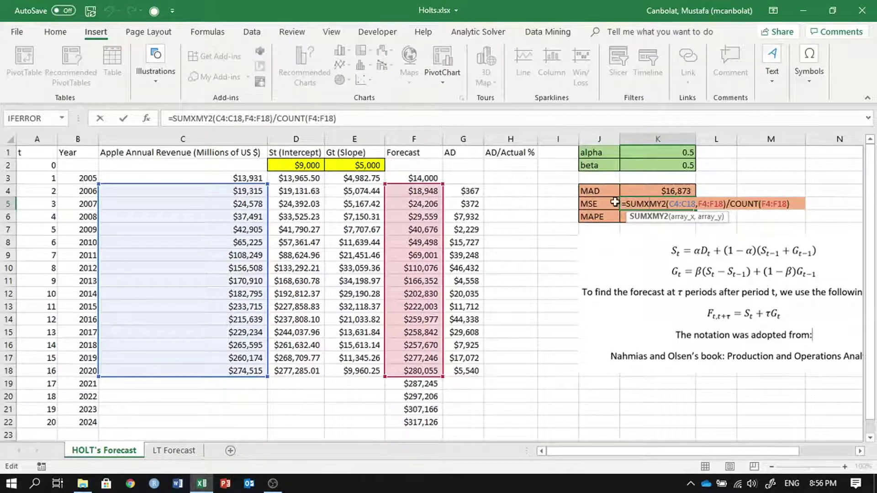
key("Return")
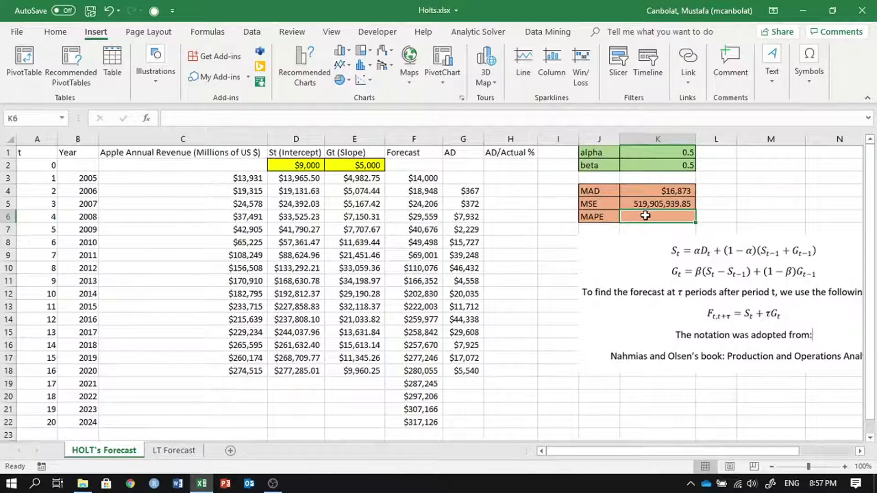
Calculate the 2006 AD/Actual percentage in H4 with =G4/C4 and fill it down to the 2020 row in H18.
left_click(510, 190)
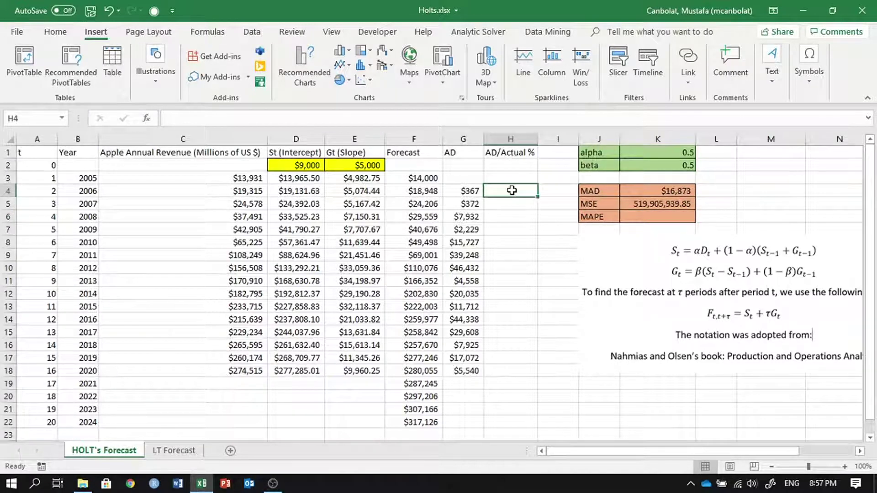
left_click(468, 190)
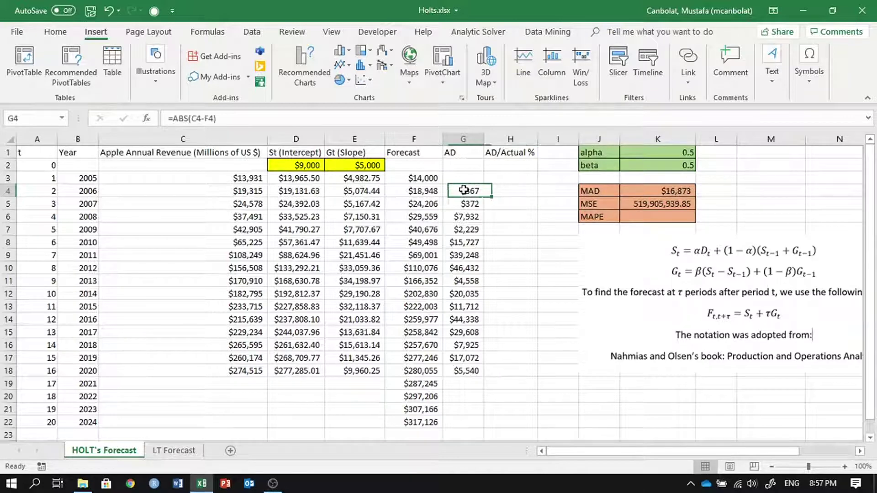
left_click(501, 191)
type("=")
key("Left")
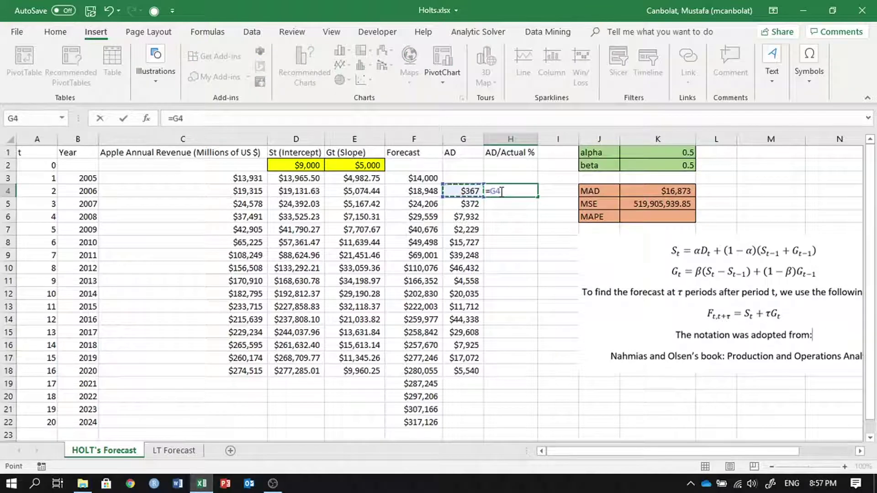
type("/")
left_click(234, 191)
key("Return")
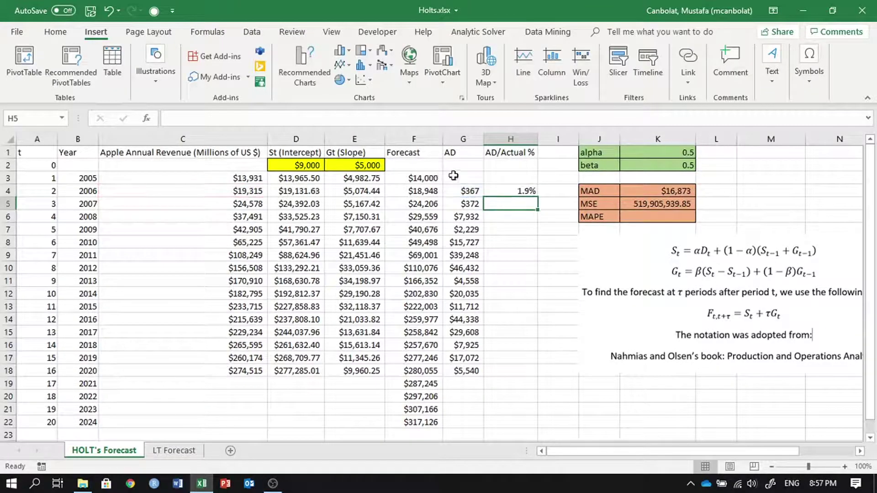
left_click(526, 190)
left_click_drag(537, 199, 533, 377)
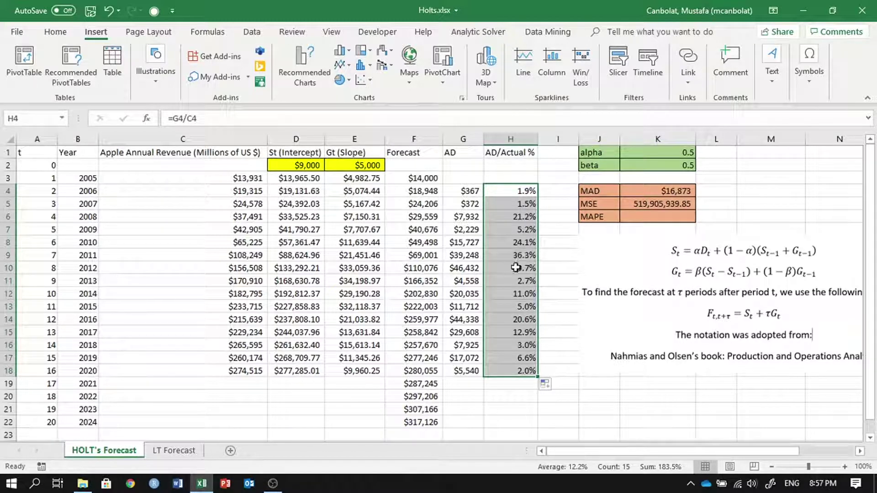
Calculate the MAPE in K6 with =AVERAGE(H4:H18).
left_click(654, 217)
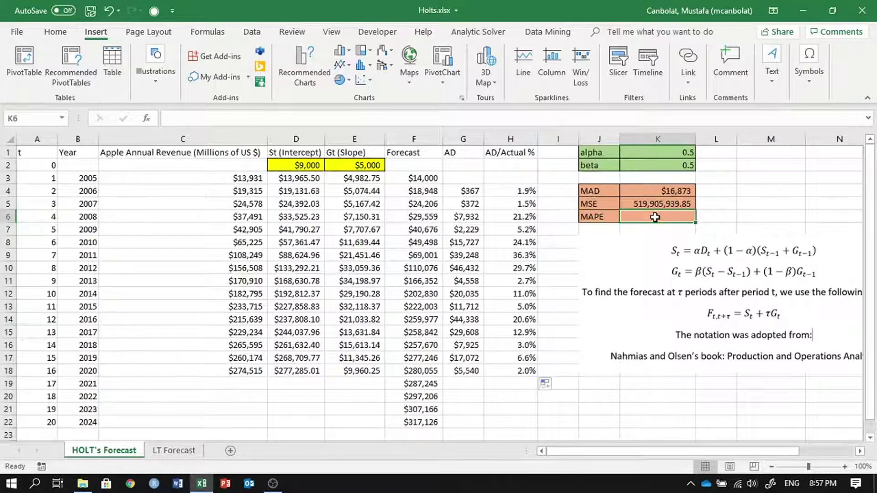
left_click(56, 32)
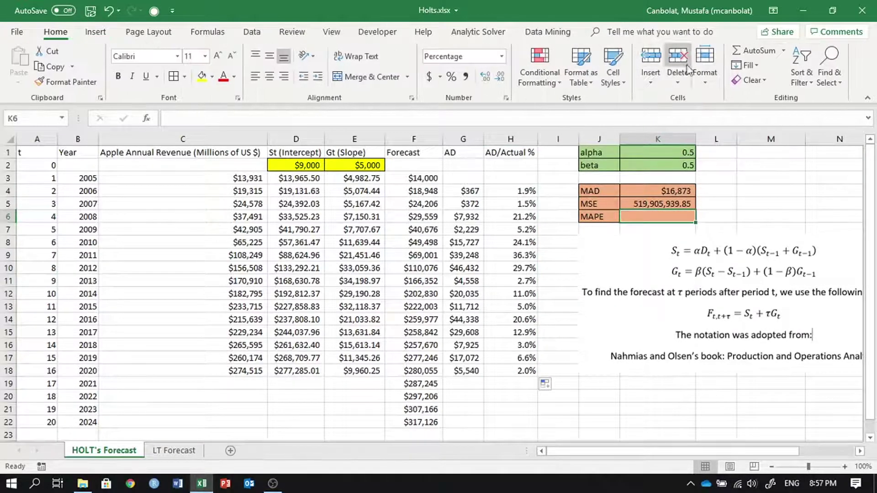
left_click(782, 50)
key("Escape")
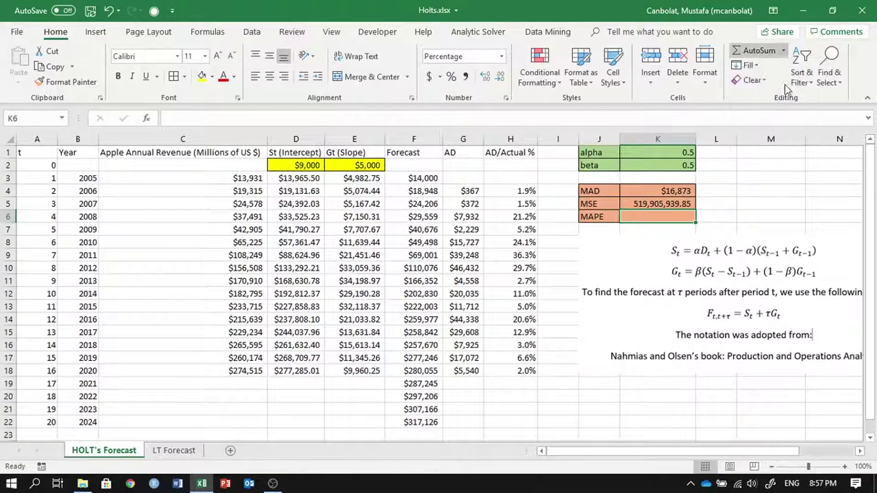
left_click_drag(506, 191, 519, 368)
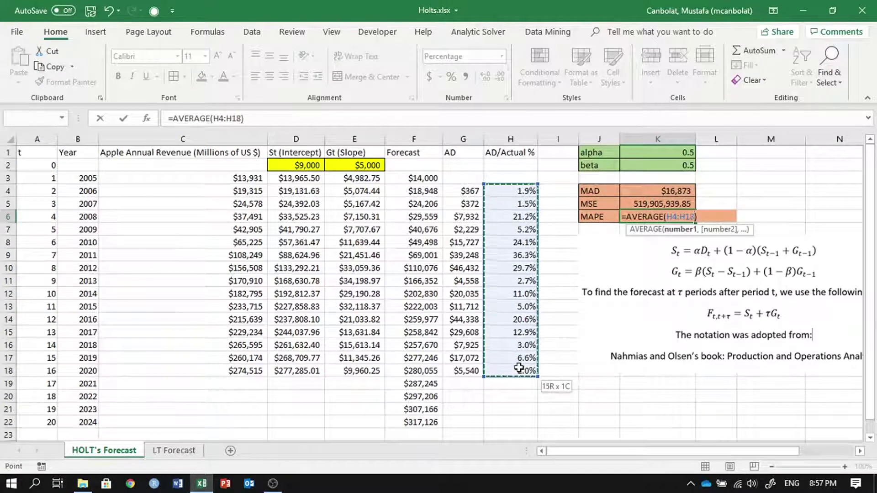
key("Return")
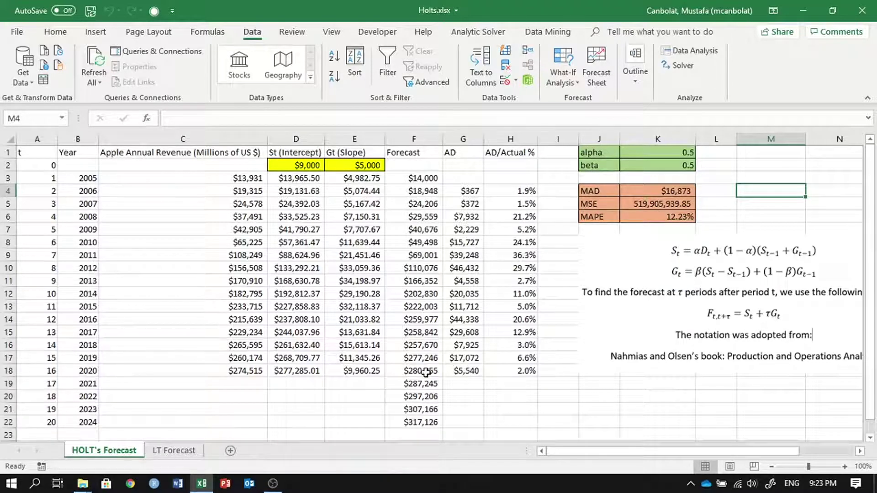
Review the absolute deviations of 2008 and 2018 and the MAPE formula in K6.
left_click(460, 216)
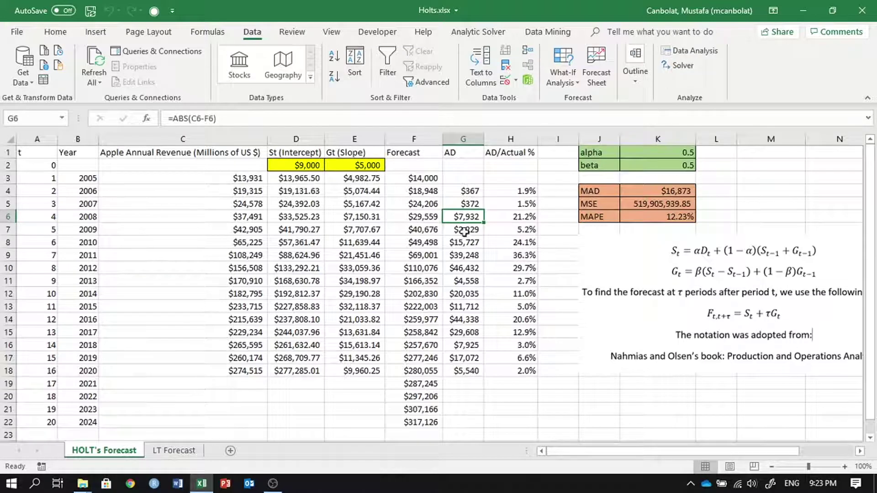
left_click(458, 347)
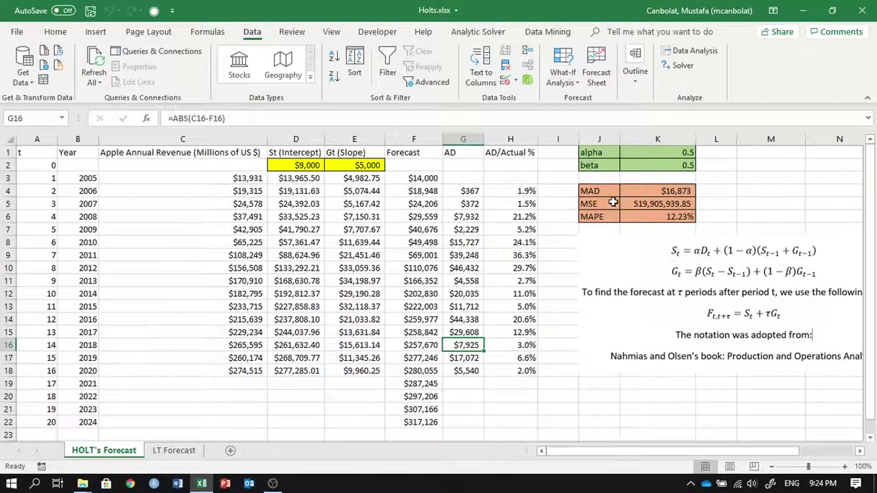
left_click(639, 218)
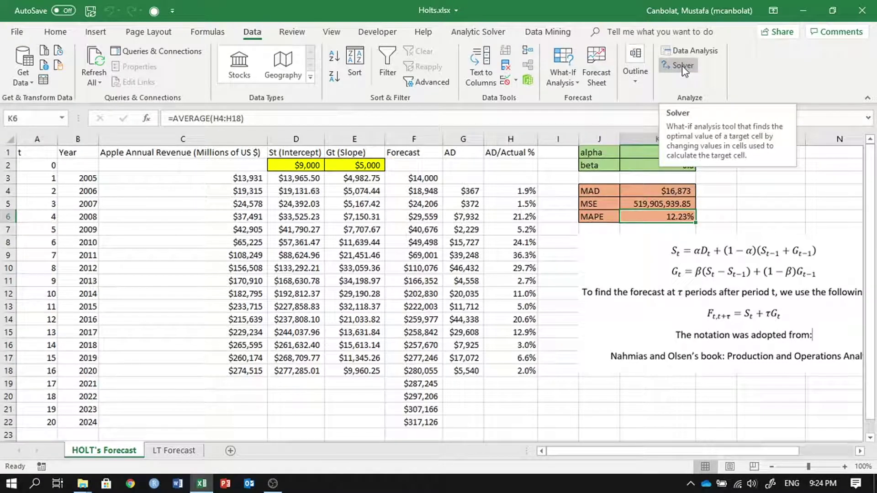
Check in the list of available Excel add-ins whether the Solver Add-in is enabled, and close the list without changes.
left_click(17, 32)
left_click(55, 453)
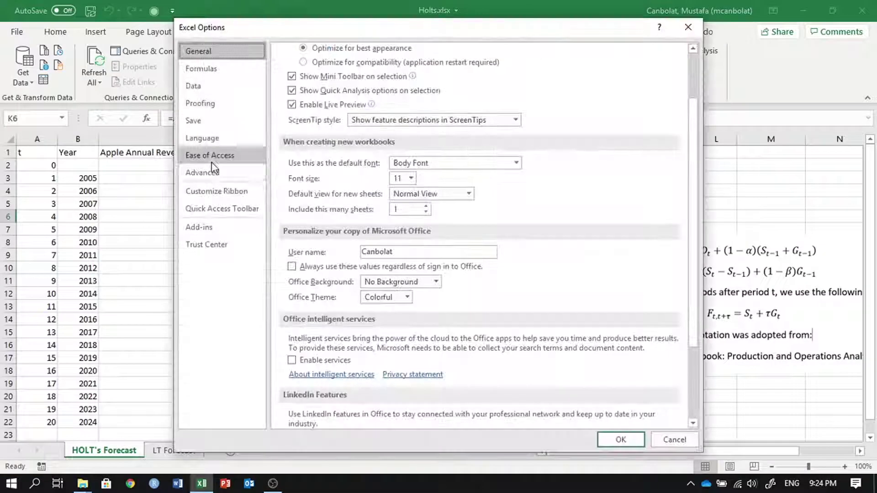
left_click(199, 227)
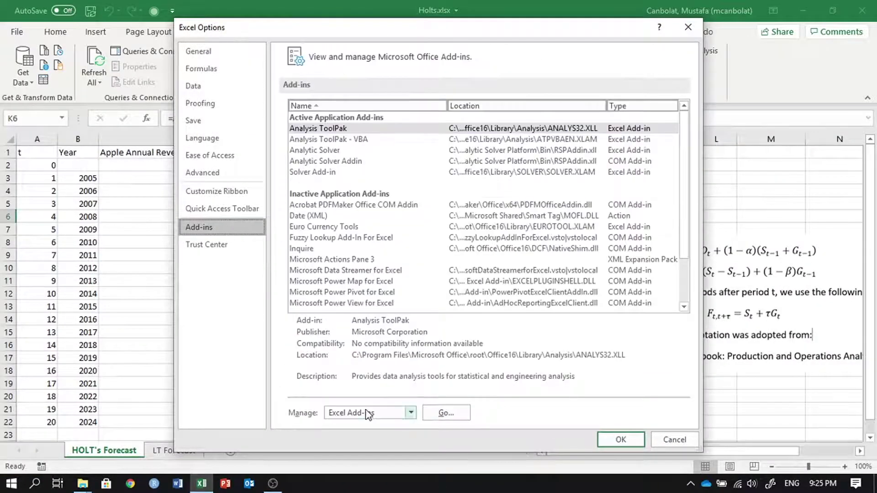
left_click(446, 417)
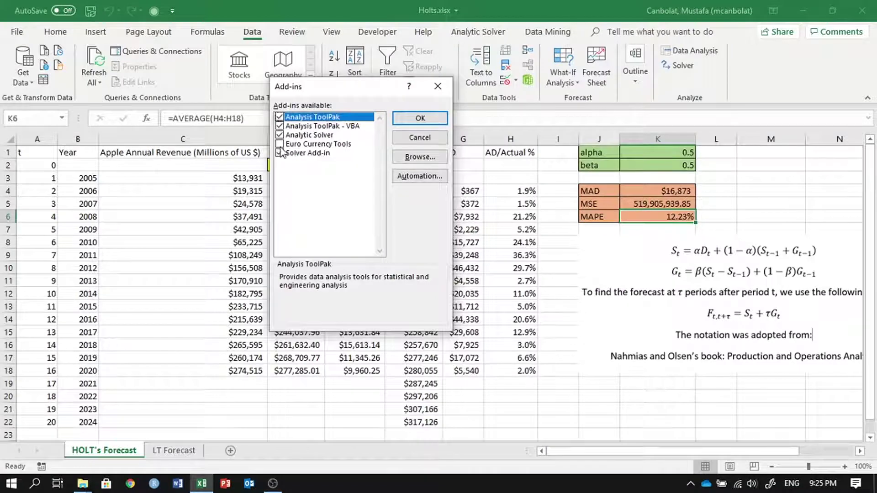
left_click(280, 153)
left_click(440, 89)
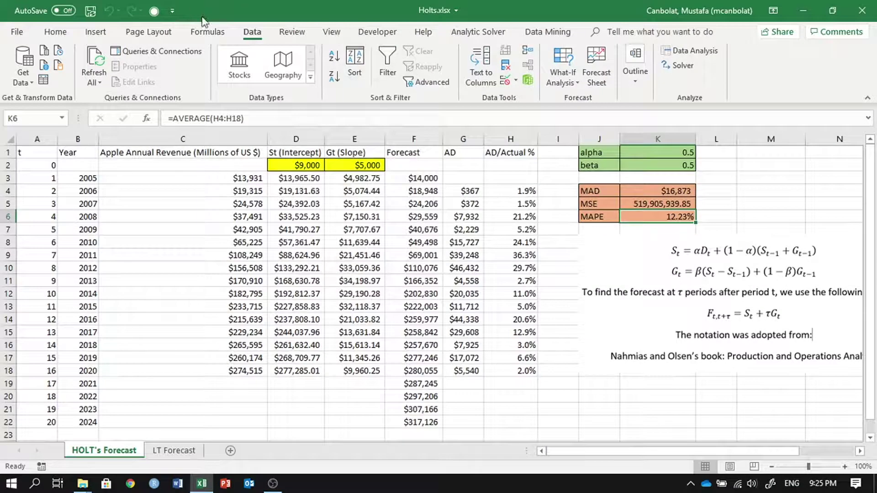
Set up Solver to minimize the MAPE in K6 by changing the alpha and beta cells K1:K2.
left_click(682, 66)
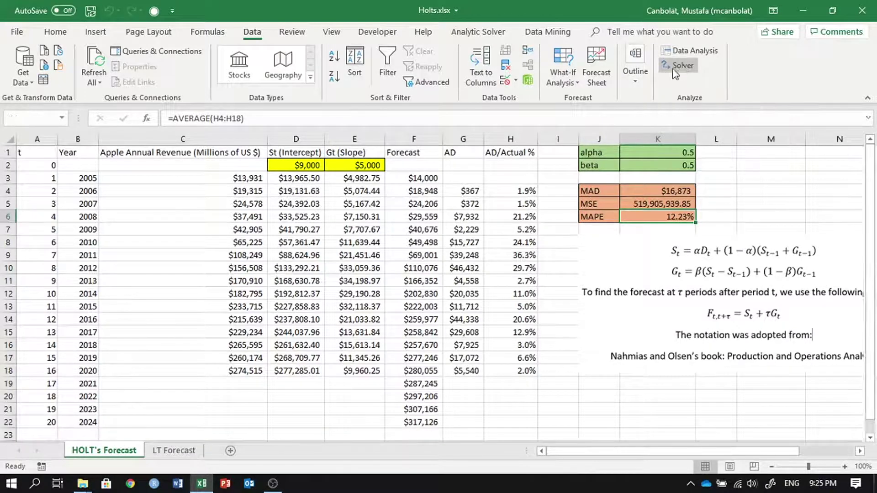
left_click_drag(316, 26, 296, 30)
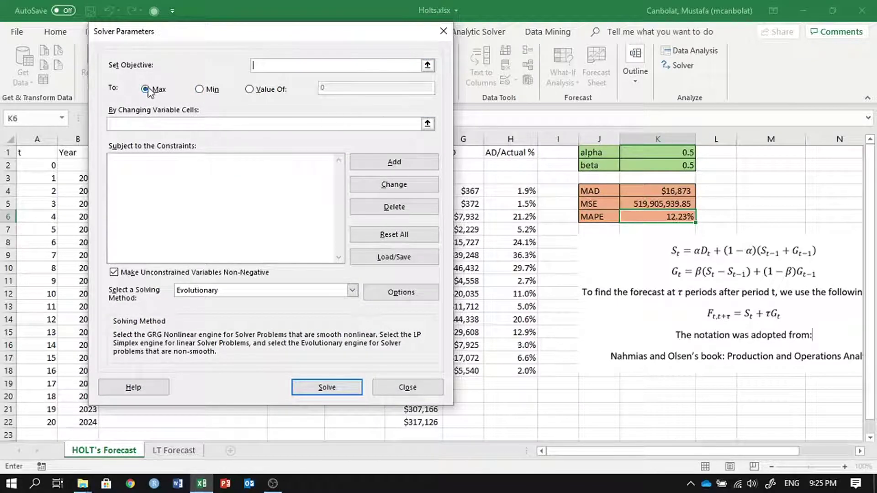
left_click(643, 214)
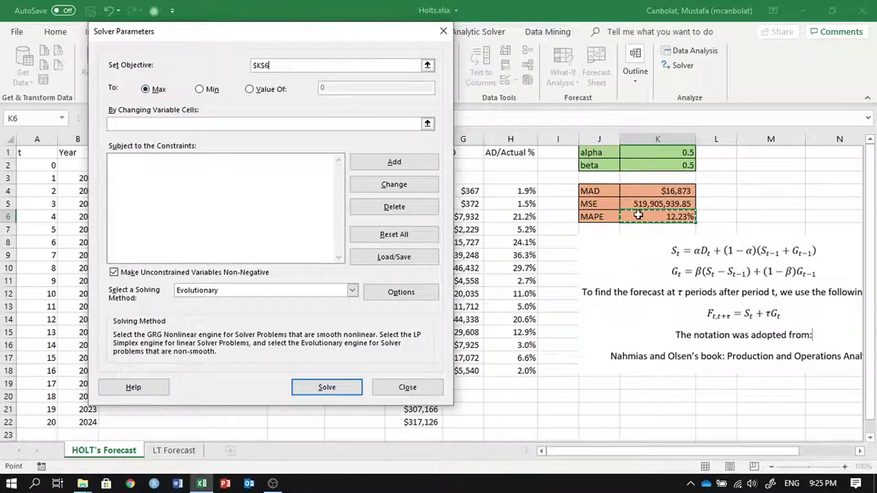
left_click(200, 90)
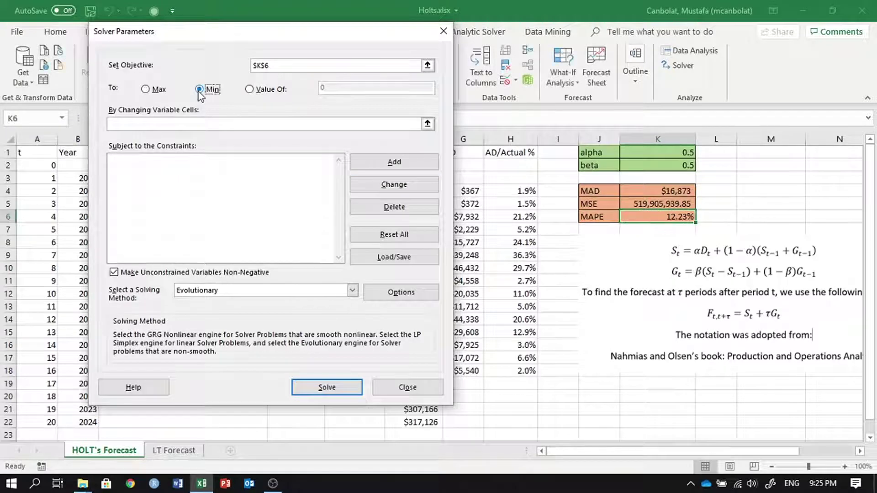
left_click(191, 123)
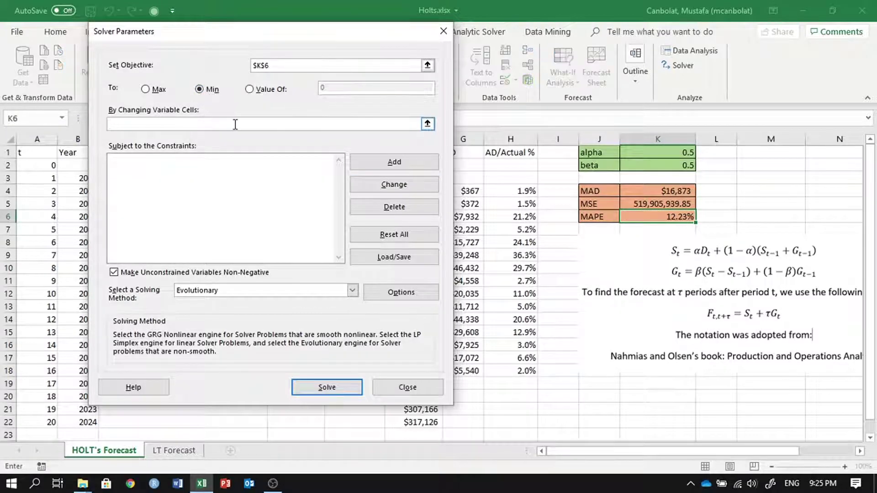
left_click(634, 155)
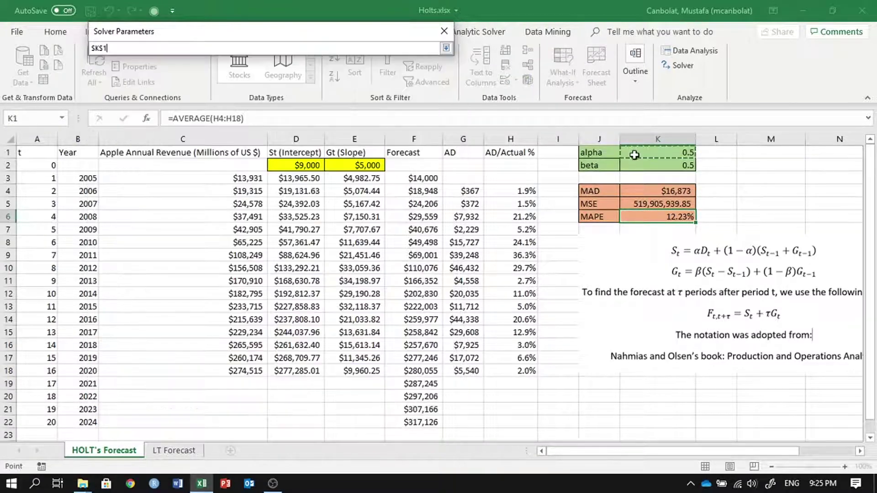
left_click_drag(634, 156, 635, 167)
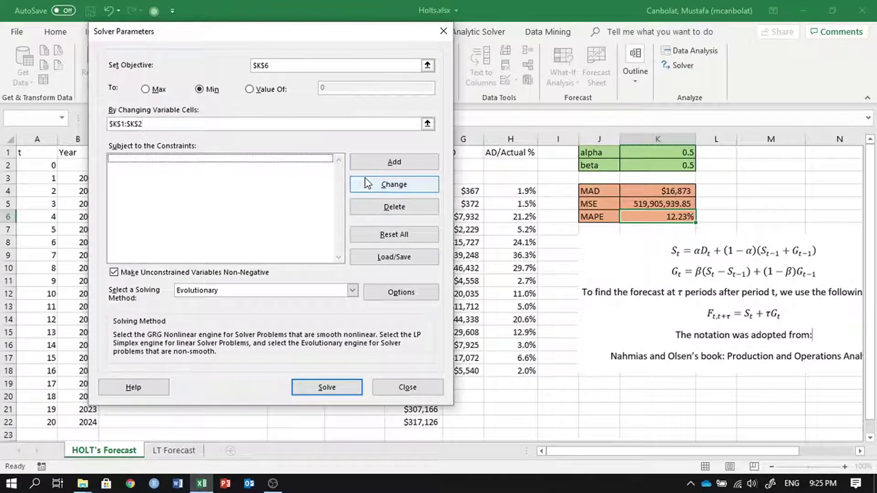
Add a Solver constraint that keeps K1:K2 less than or equal to 1.
left_click(391, 164)
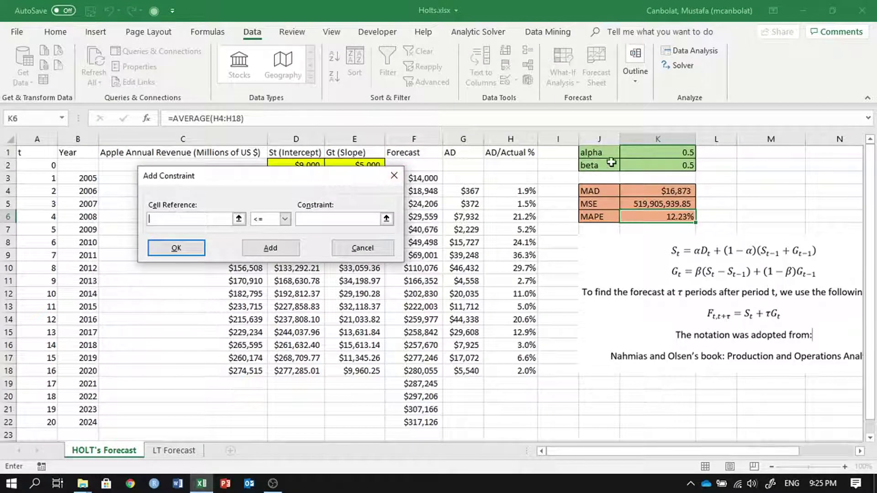
left_click_drag(639, 154, 644, 165)
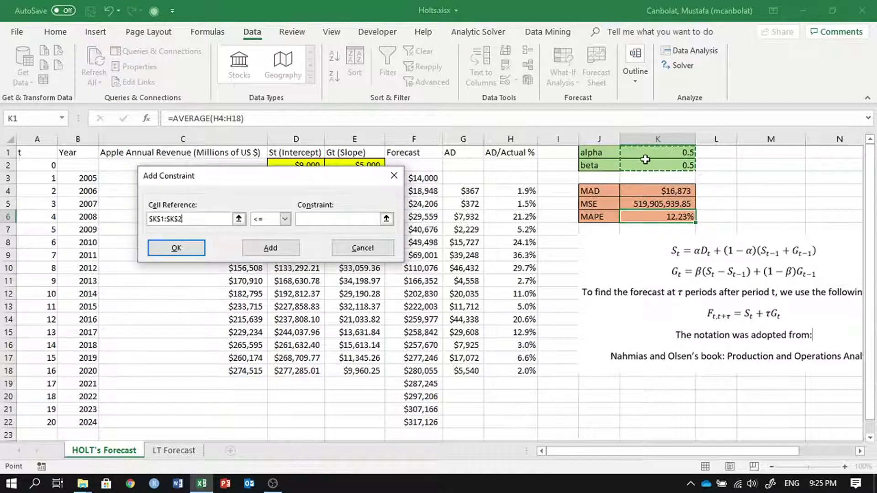
left_click(325, 219)
type("1")
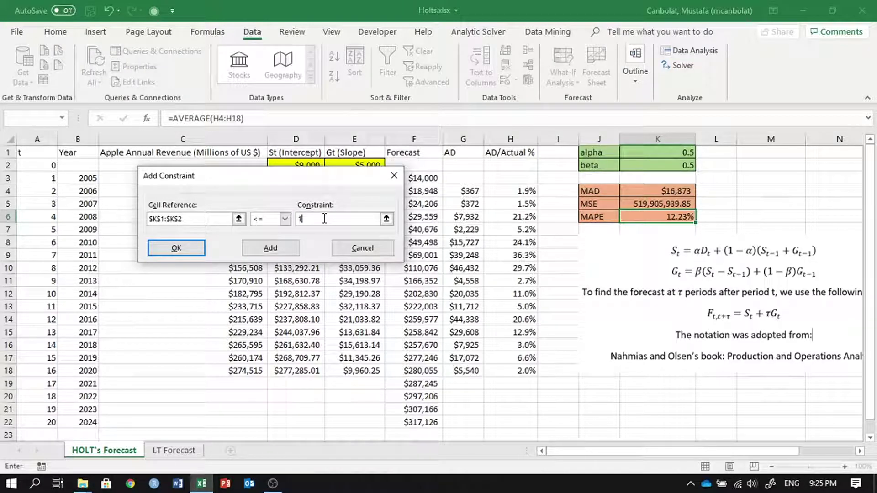
left_click(199, 251)
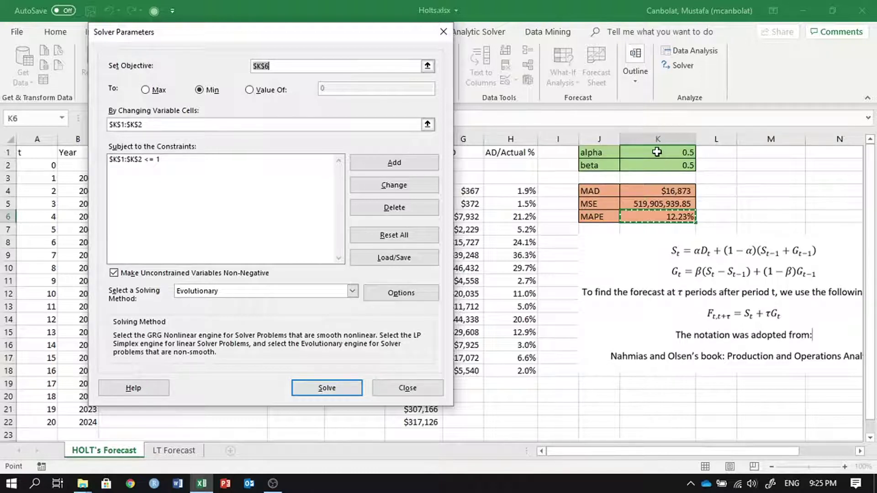
Solve the model with the Evolutionary solving method and keep the Solver solution.
left_click(220, 291)
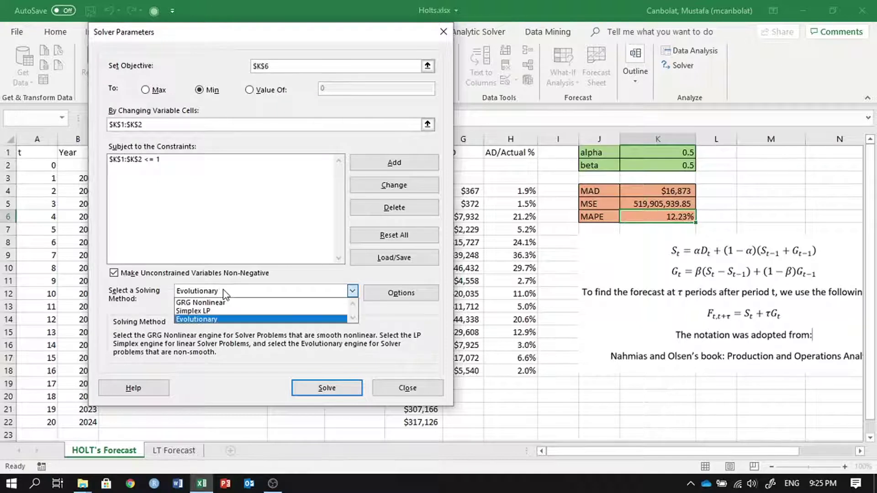
left_click(218, 293)
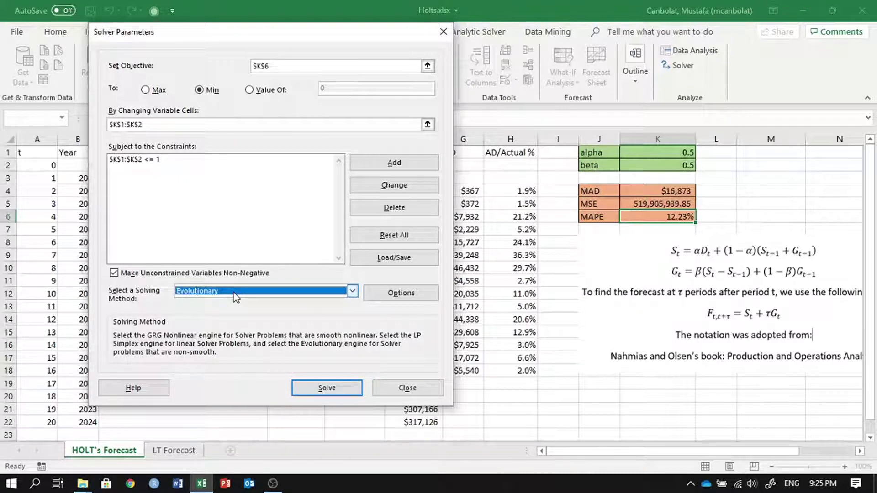
left_click(233, 292)
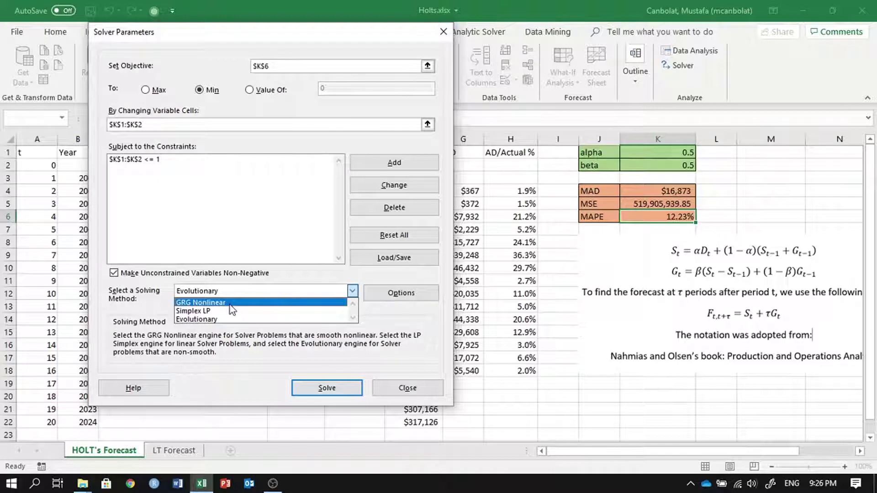
left_click(233, 320)
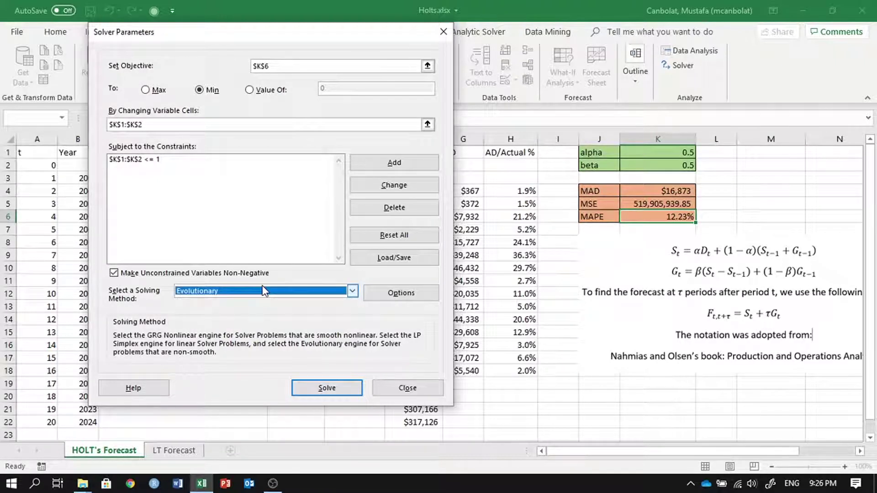
left_click(326, 388)
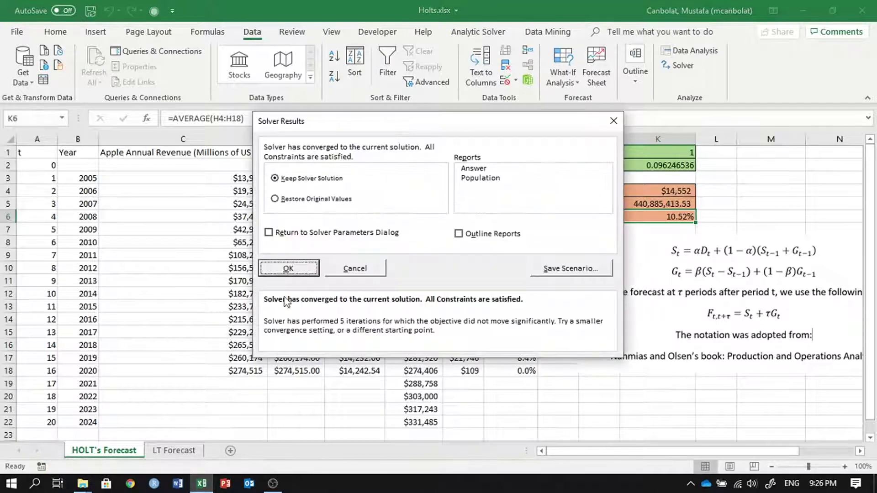
left_click(288, 268)
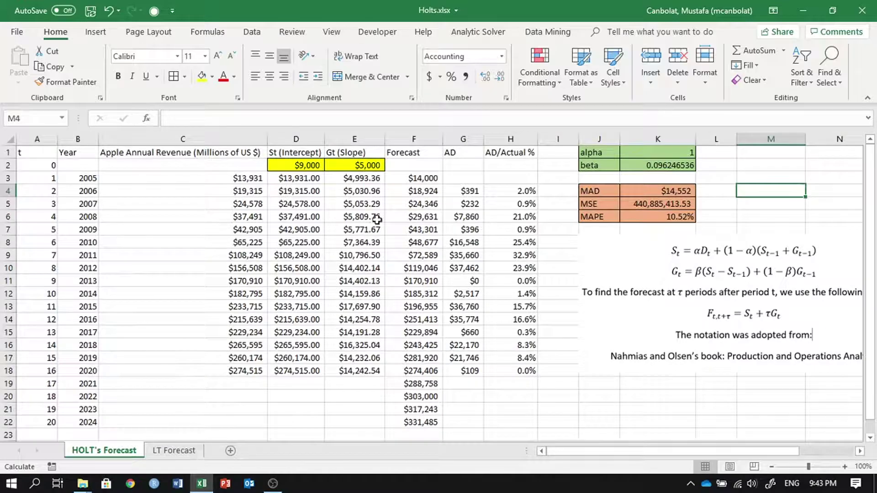
Insert the recommended line chart from the Year, Apple Annual Revenue and Forecast columns, B1:C22 and F1:F22.
left_click_drag(75, 154, 139, 425)
left_click_drag(413, 156, 402, 421)
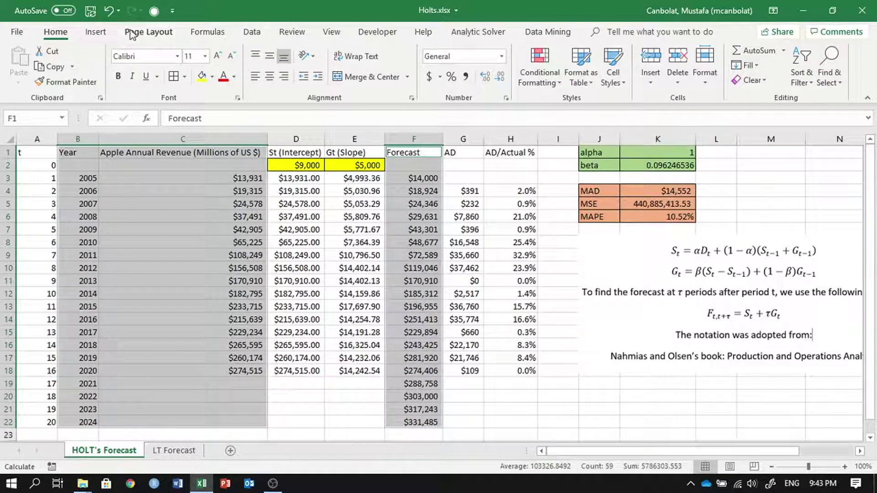
left_click(94, 32)
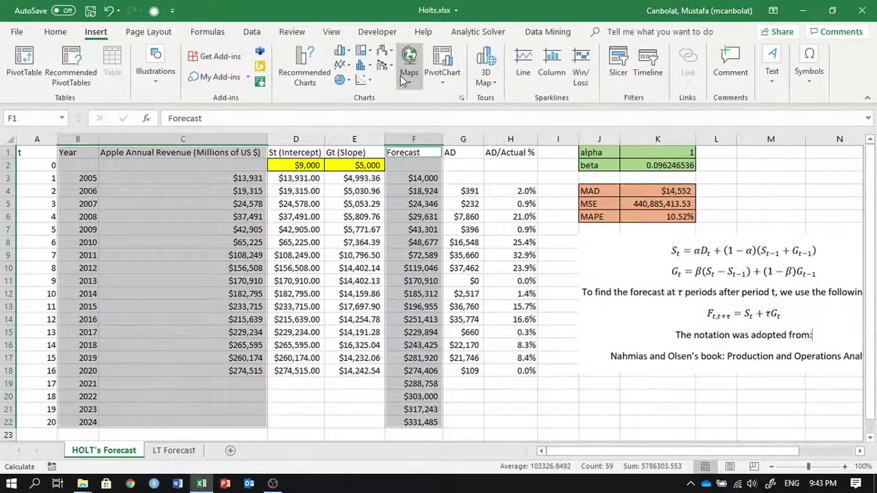
left_click(332, 68)
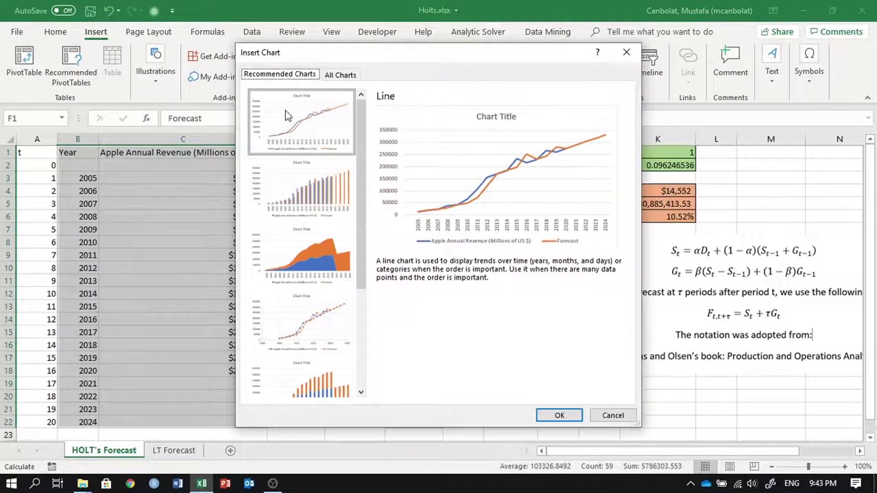
left_click(559, 415)
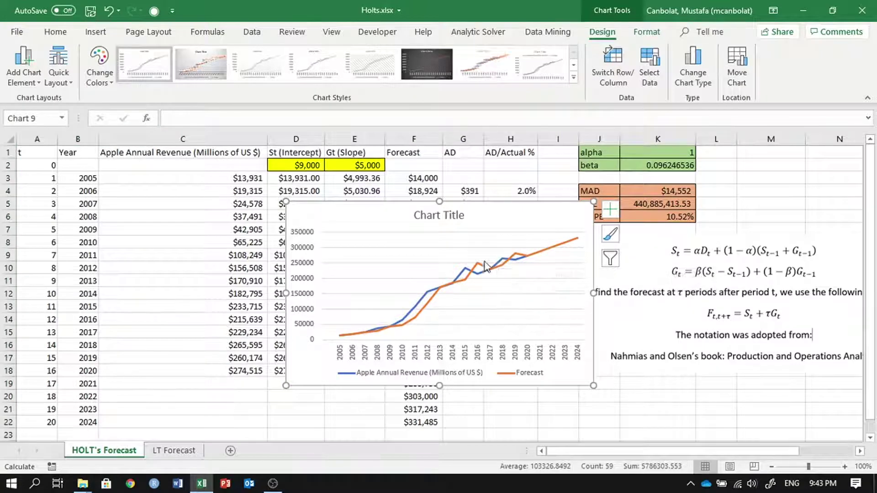
Move the line chart clear of the data table, to just below the text box with the Holt's formulas.
left_click_drag(485, 213, 599, 263)
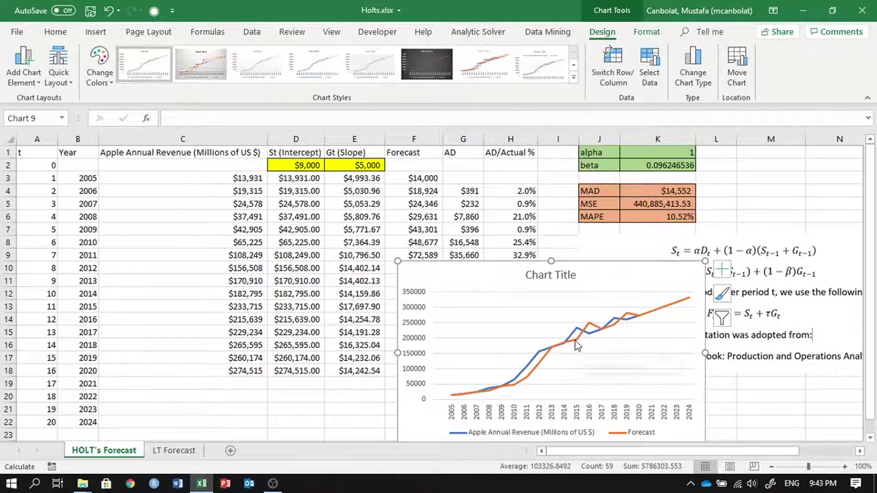
mouse_move(574, 341)
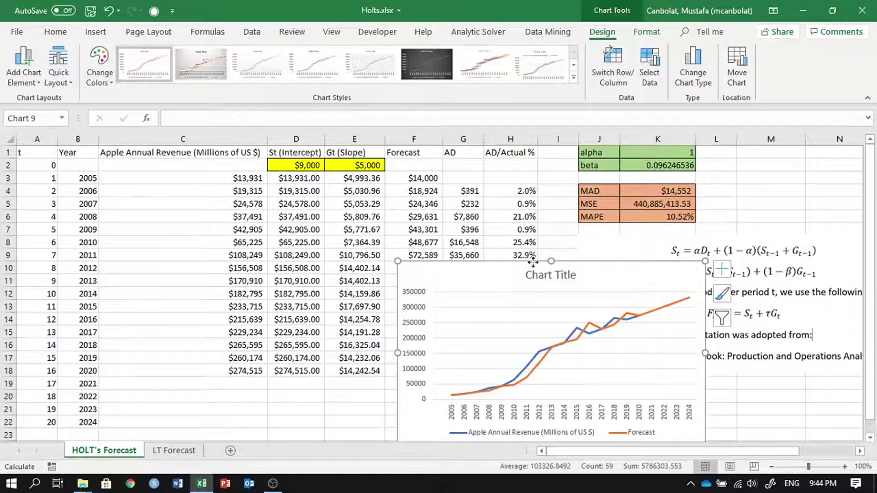
left_click_drag(540, 257, 365, 255)
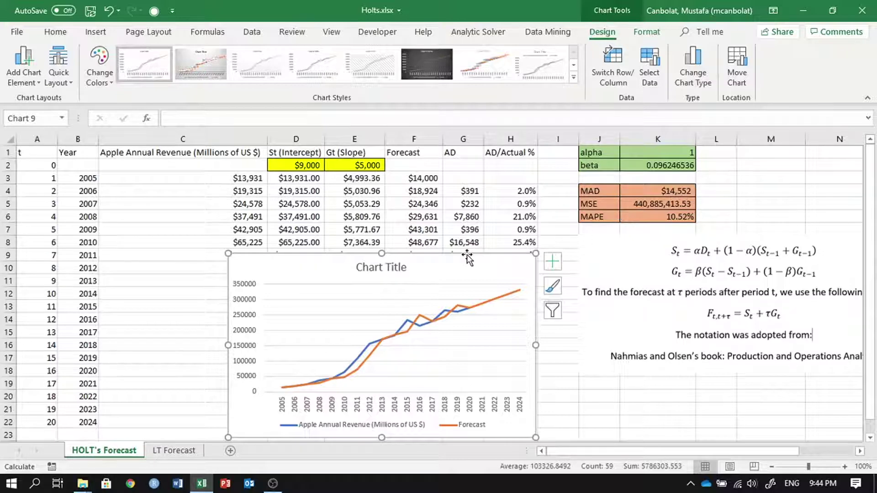
left_click_drag(468, 255, 781, 391)
scroll(692, 304, "down", 3)
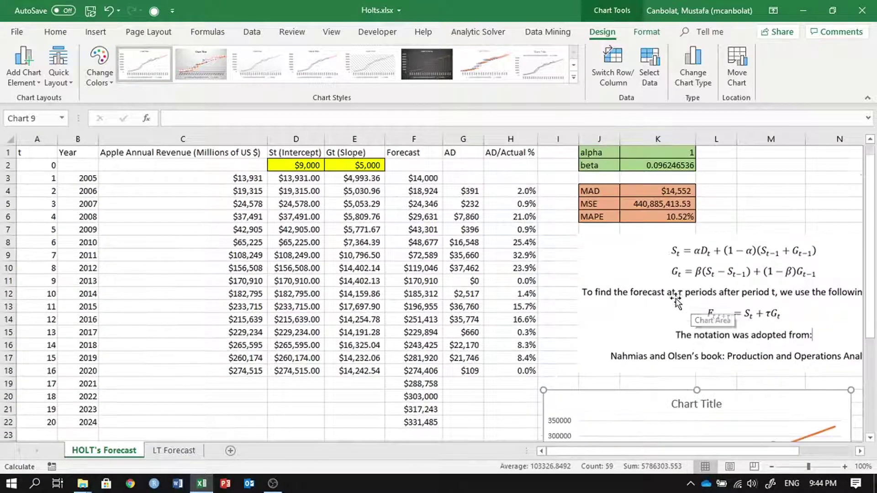
scroll(689, 303, "up", 3)
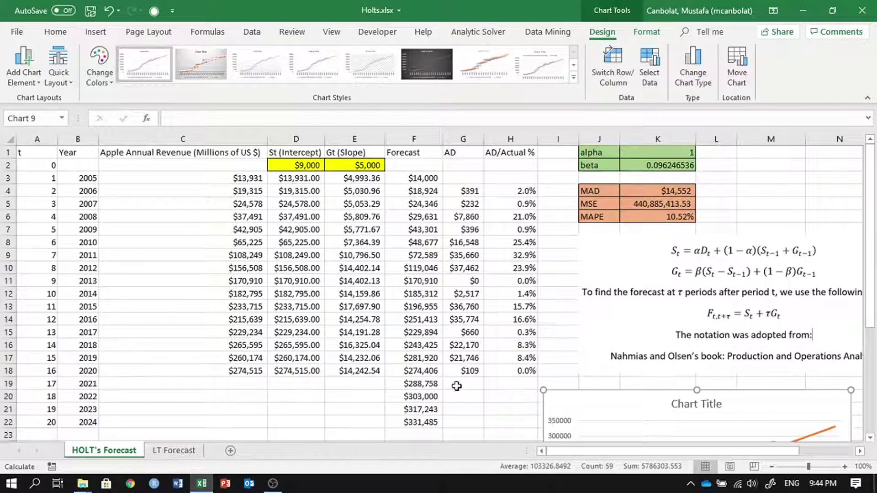
Examine the 2021 forecast formula in F19 and compare the forecasts with those on the LT Forecast sheet.
left_click(409, 384)
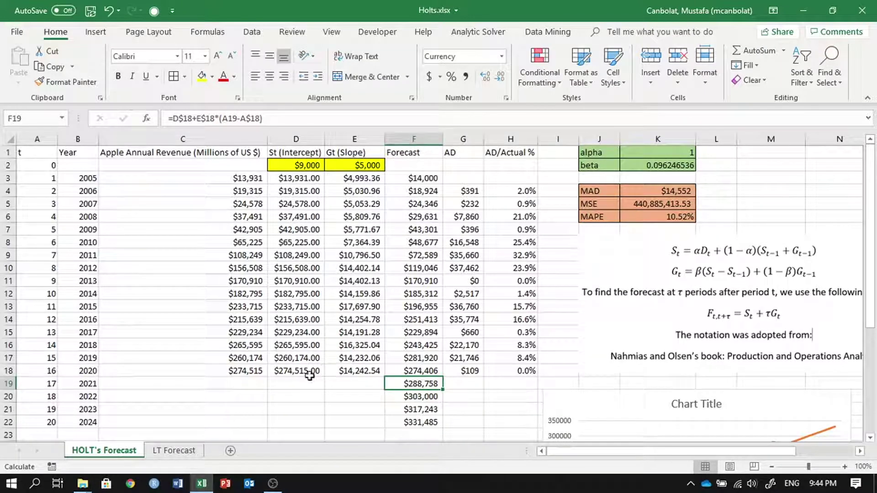
left_click(167, 452)
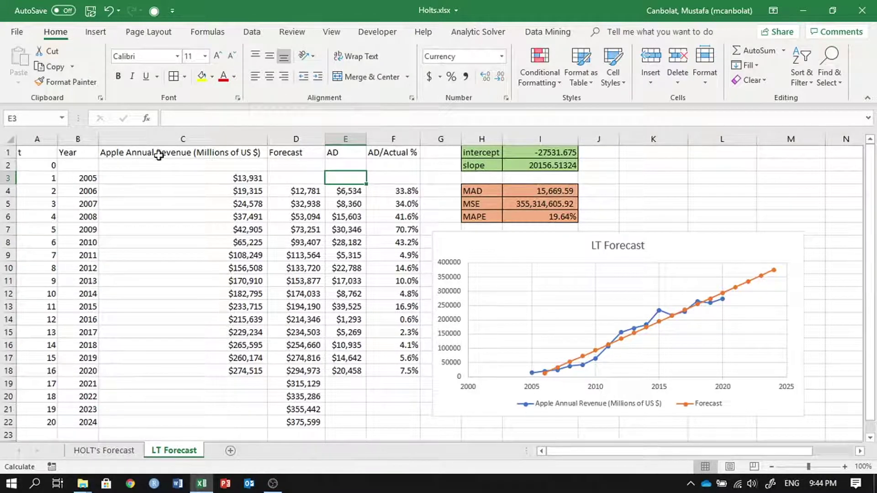
scroll(202, 176, "down", 2)
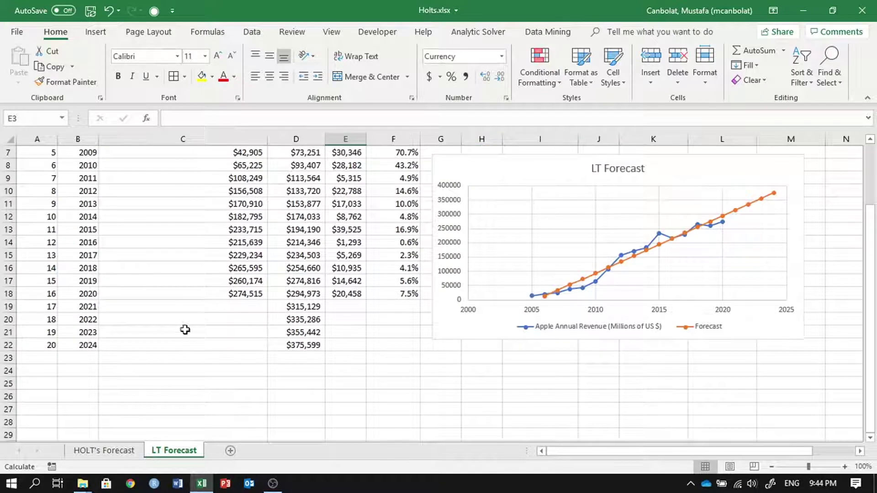
scroll(168, 390, "up", 2)
left_click(100, 451)
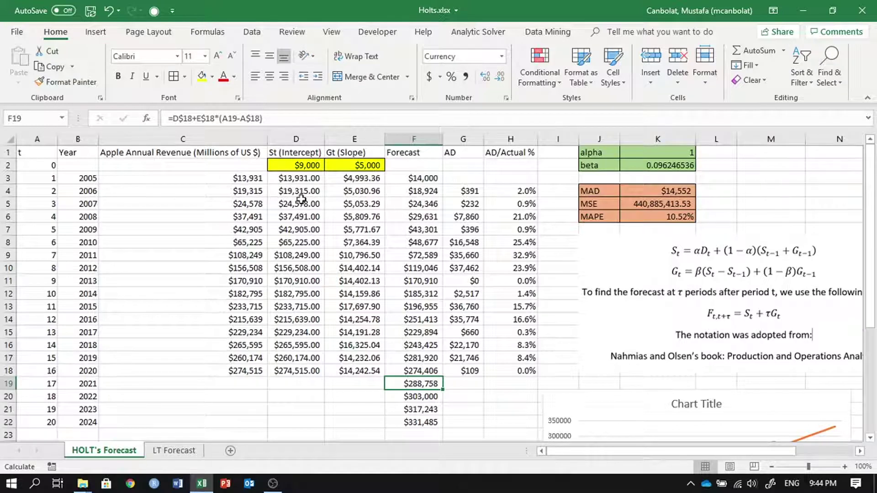
scroll(291, 203, "down", 2)
scroll(325, 223, "up", 2)
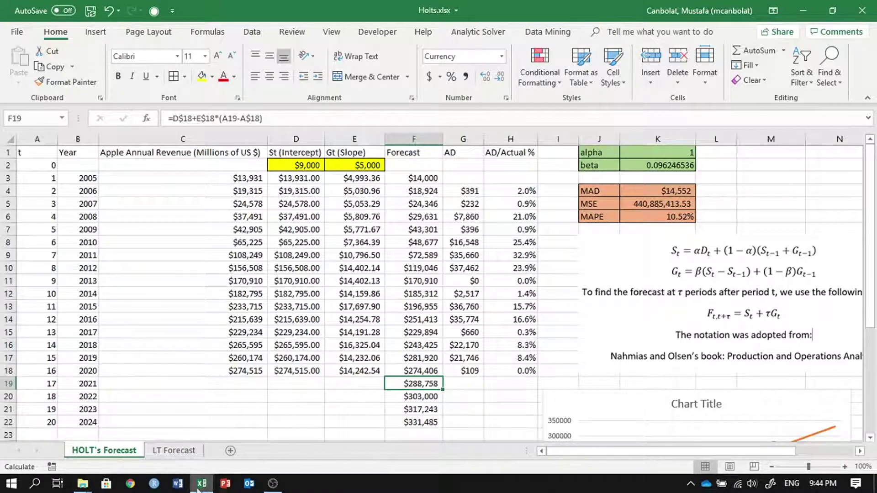
Review the error measures and chart on the LT Forecast sheet against the results on the HOLT's Forecast sheet.
left_click(176, 451)
scroll(512, 237, "down", 2)
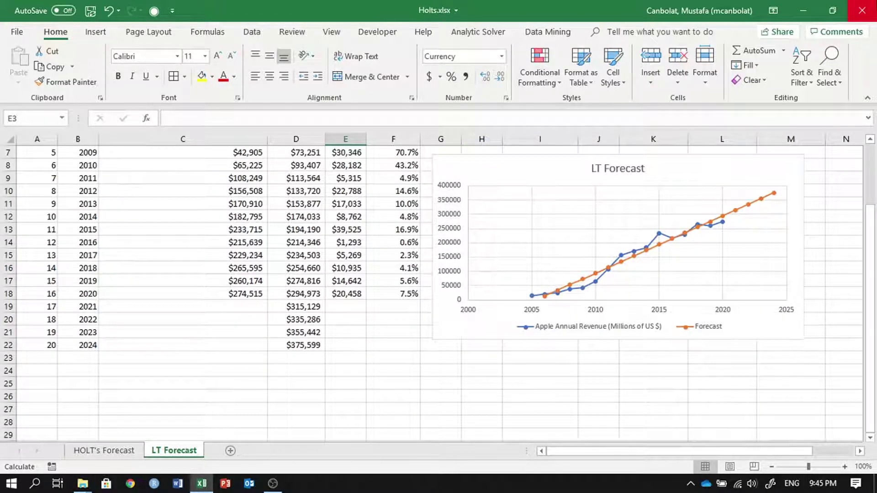
scroll(534, 141, "up", 2)
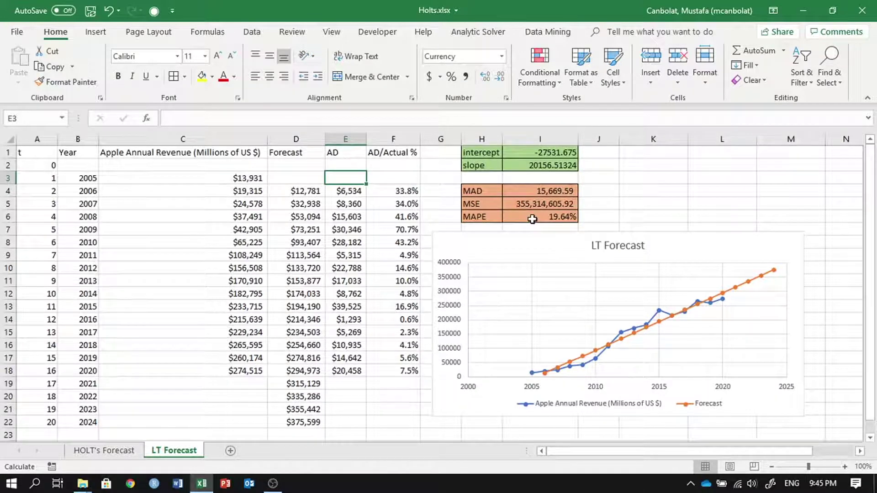
scroll(536, 215, "down", 1)
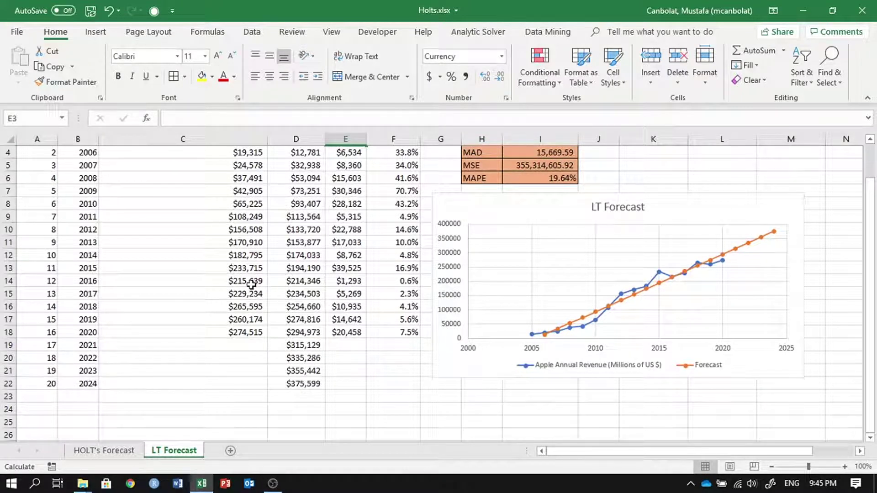
scroll(251, 284, "up", 1)
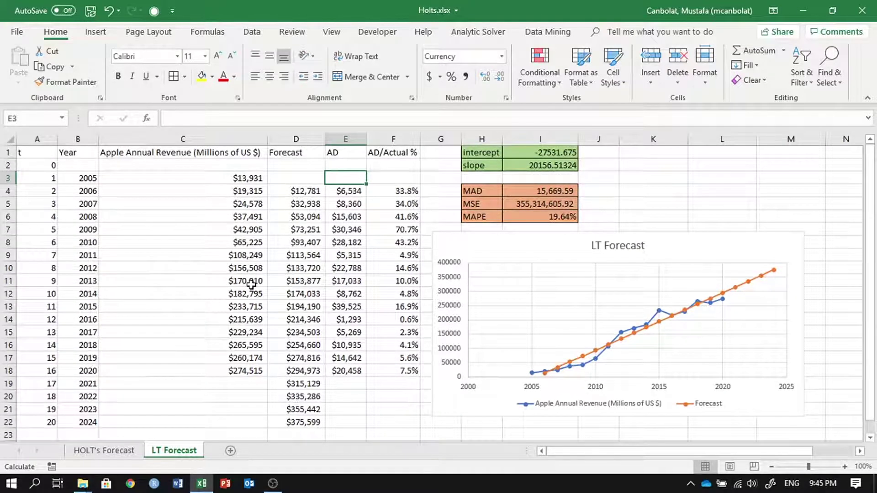
scroll(251, 284, "down", 1)
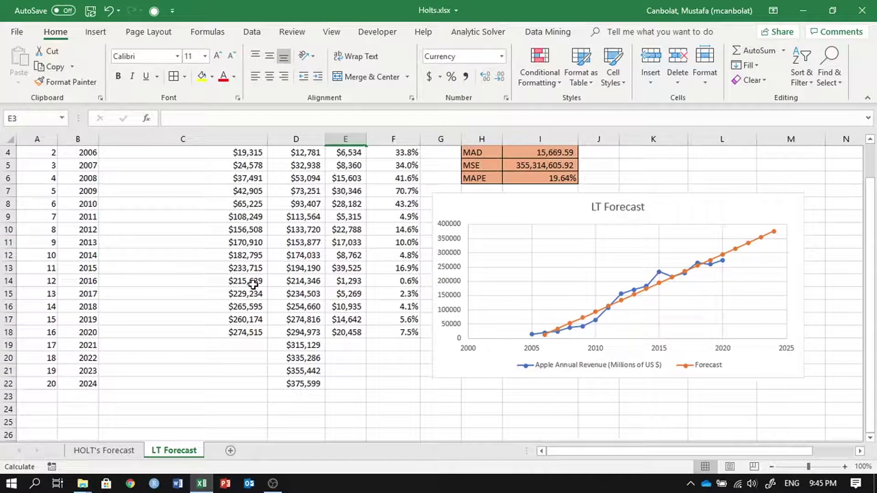
scroll(253, 285, "up", 1)
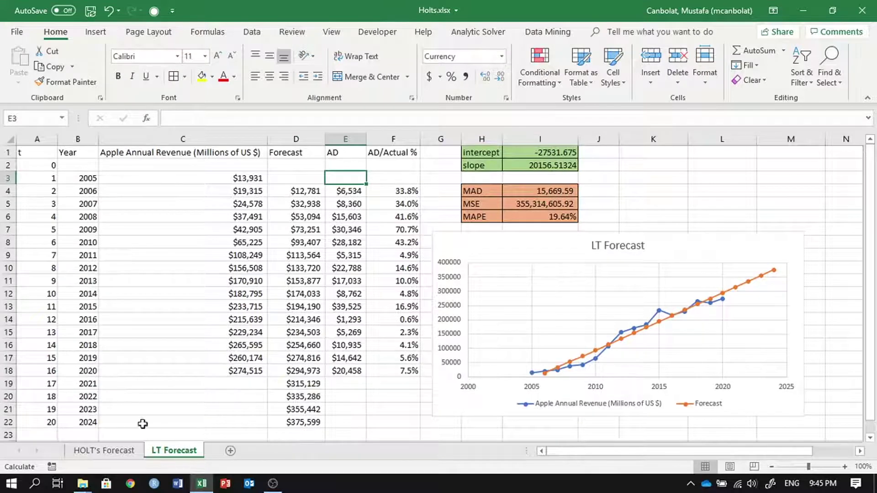
left_click(124, 450)
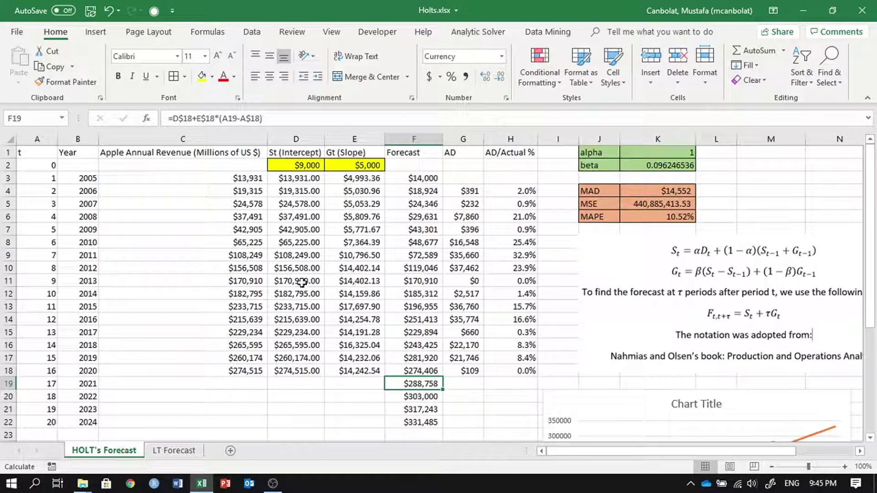